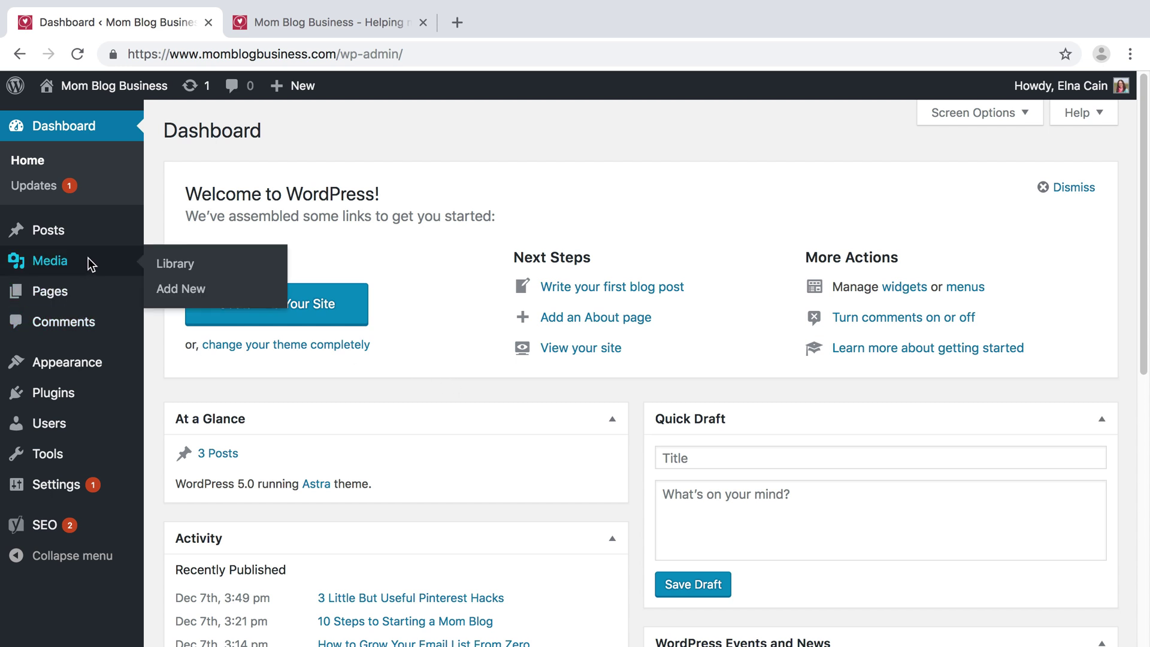
On the Categories page, enter 'Time Management' as the new category name
{"action": "mouse_move", "coordinate": [64, 227]}
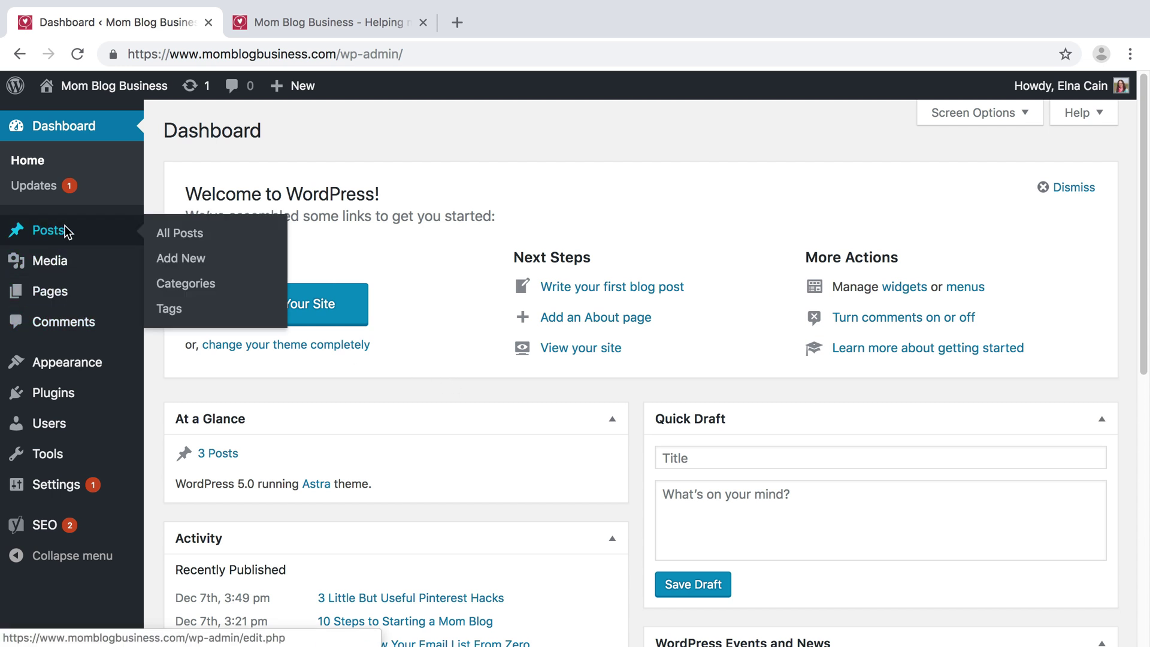
{"action": "left_click", "coordinate": [180, 283]}
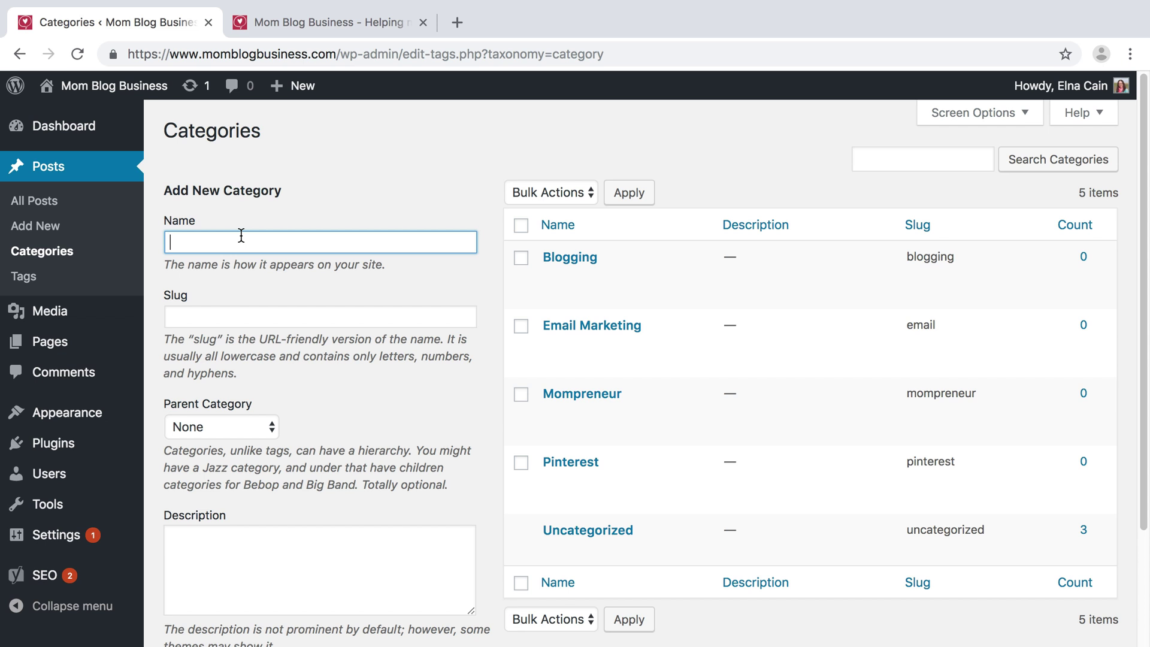
{"action": "type", "text": "Time Management"}
{"action": "left_click_drag", "start_coordinate": [172, 242], "coordinate": [283, 246]}
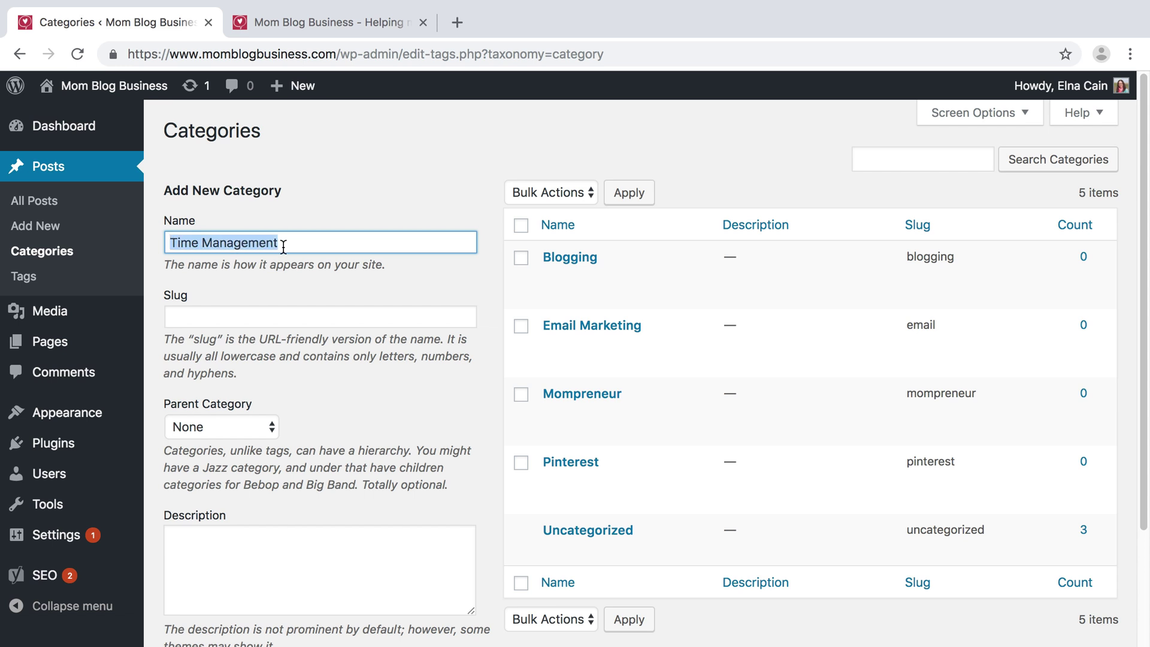
{"action": "left_click", "coordinate": [192, 319]}
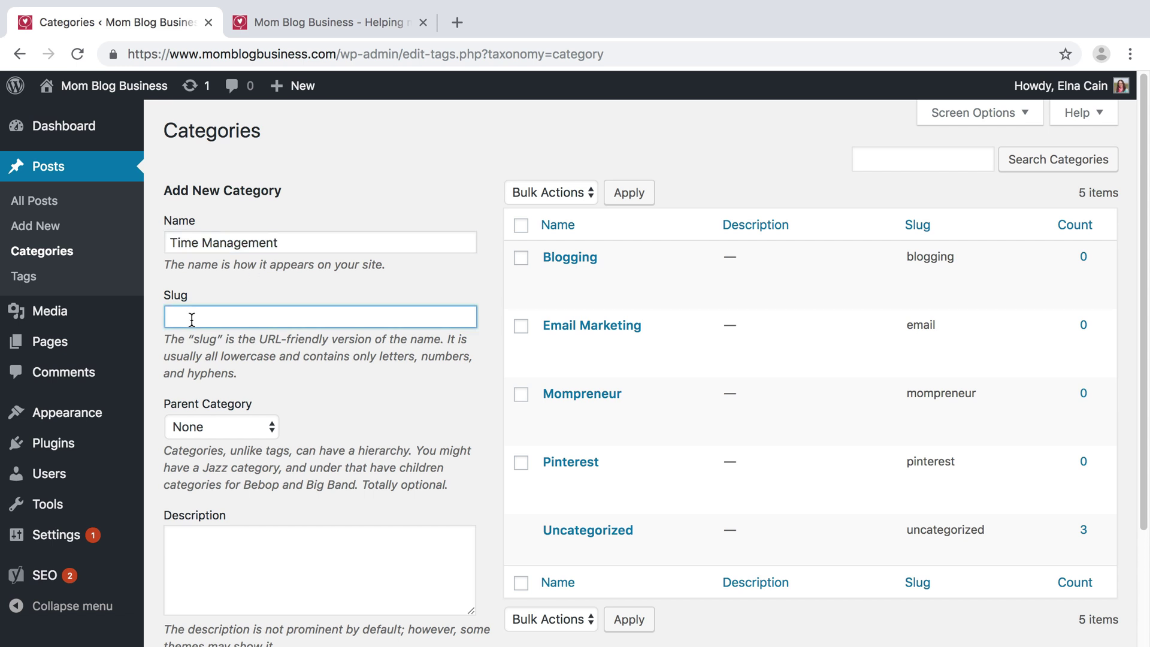
Set the slug to 'time-management' and add the Time Management category
{"action": "type", "text": "time-timanagement"}
{"action": "scroll", "coordinate": [194, 339], "scroll_direction": "down", "scroll_amount": 1}
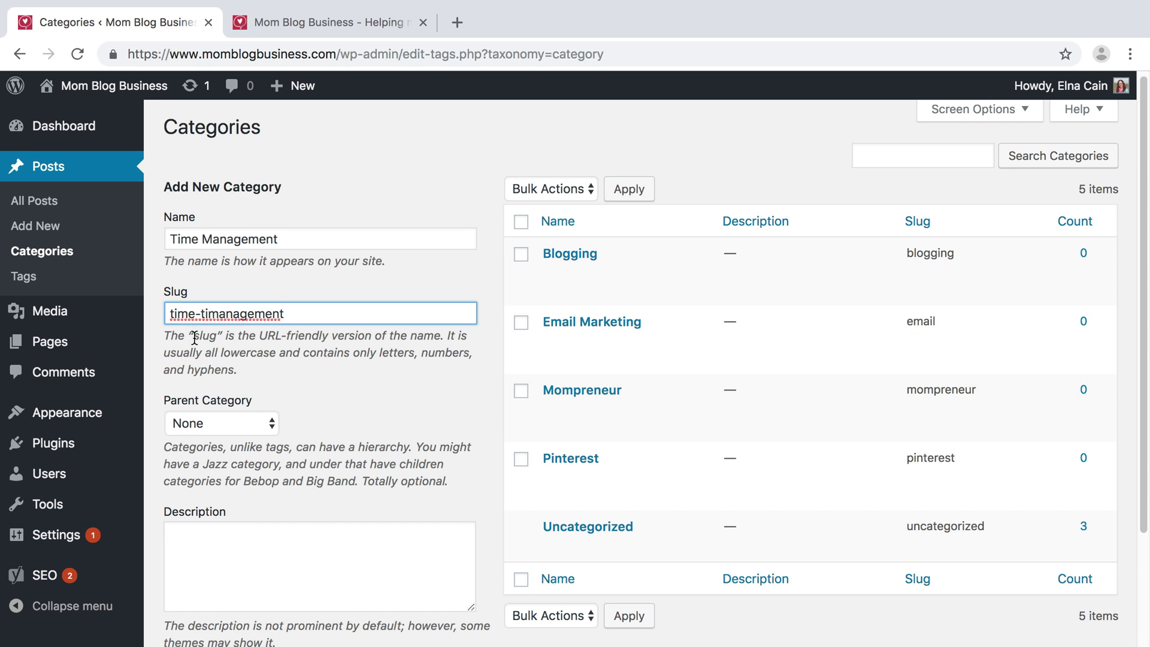
{"action": "left_click", "coordinate": [217, 312]}
{"action": "type", "text": "e"}
{"action": "left_click_drag", "start_coordinate": [294, 314], "coordinate": [232, 308]}
{"action": "key", "text": "BackSpace"}
{"action": "key", "text": "BackSpace"}
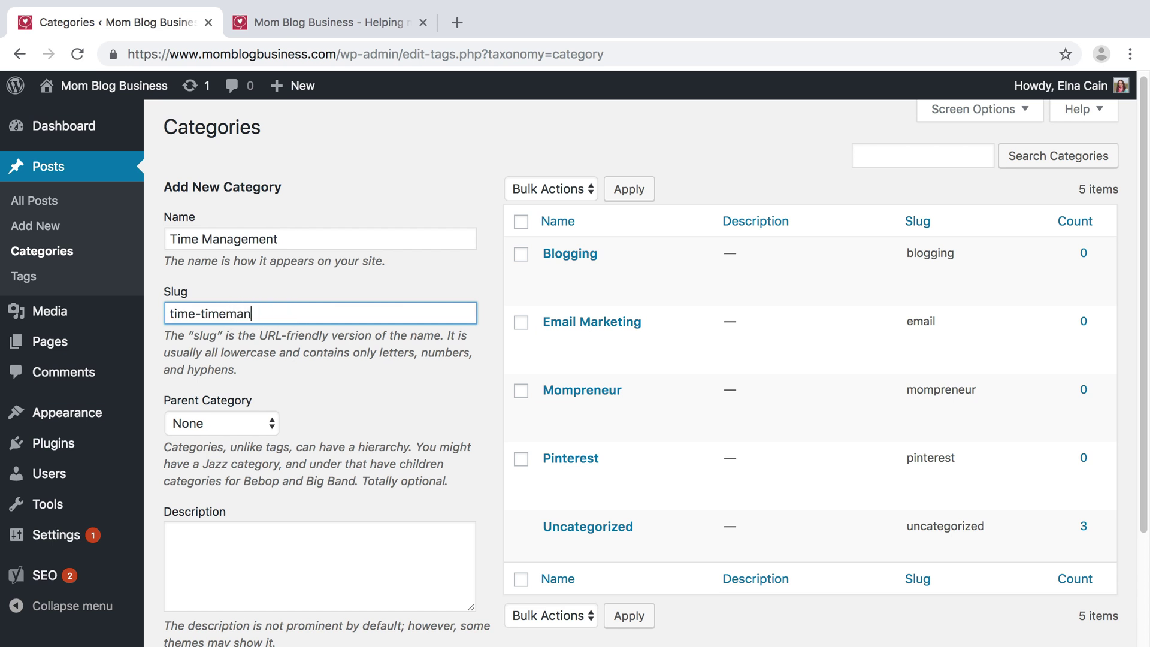
{"action": "key", "text": "BackSpace"}
{"action": "key", "text": "BackSpace"}
{"action": "key", "text": "BackSpace"}
{"action": "key", "text": "BackSpace"}
{"action": "key", "text": "BackSpace"}
{"action": "type", "text": "management"}
{"action": "left_click", "coordinate": [313, 357]}
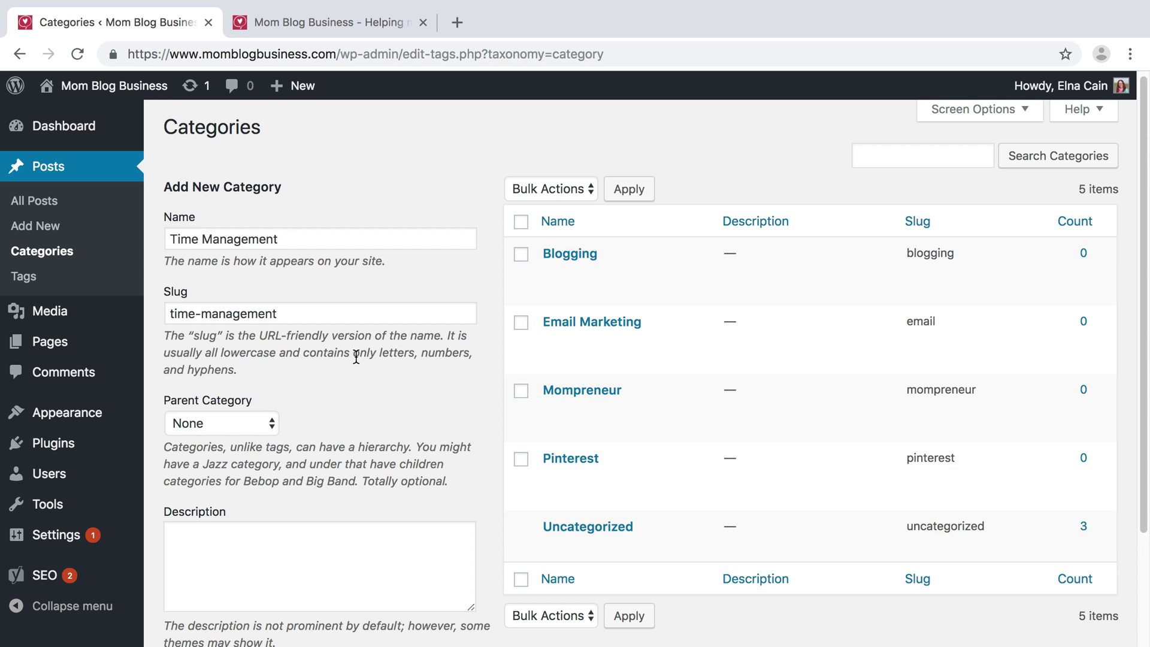
{"action": "scroll", "coordinate": [355, 359], "scroll_direction": "down", "scroll_amount": 2}
{"action": "scroll", "coordinate": [420, 322], "scroll_direction": "down", "scroll_amount": 1}
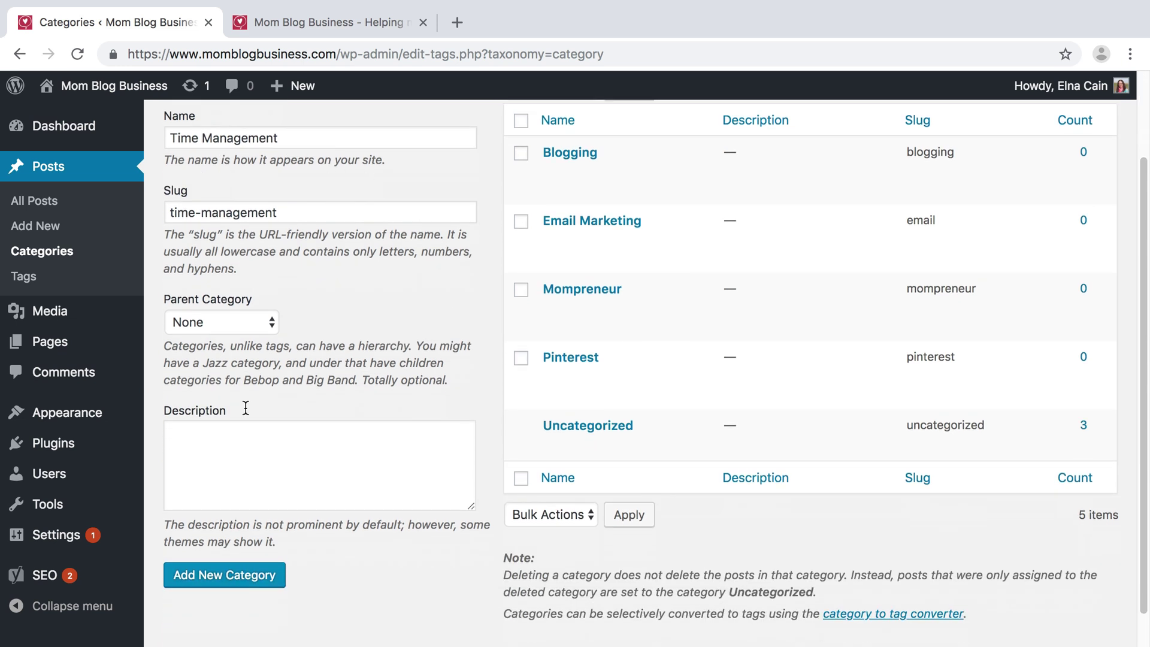
{"action": "left_click", "coordinate": [222, 579]}
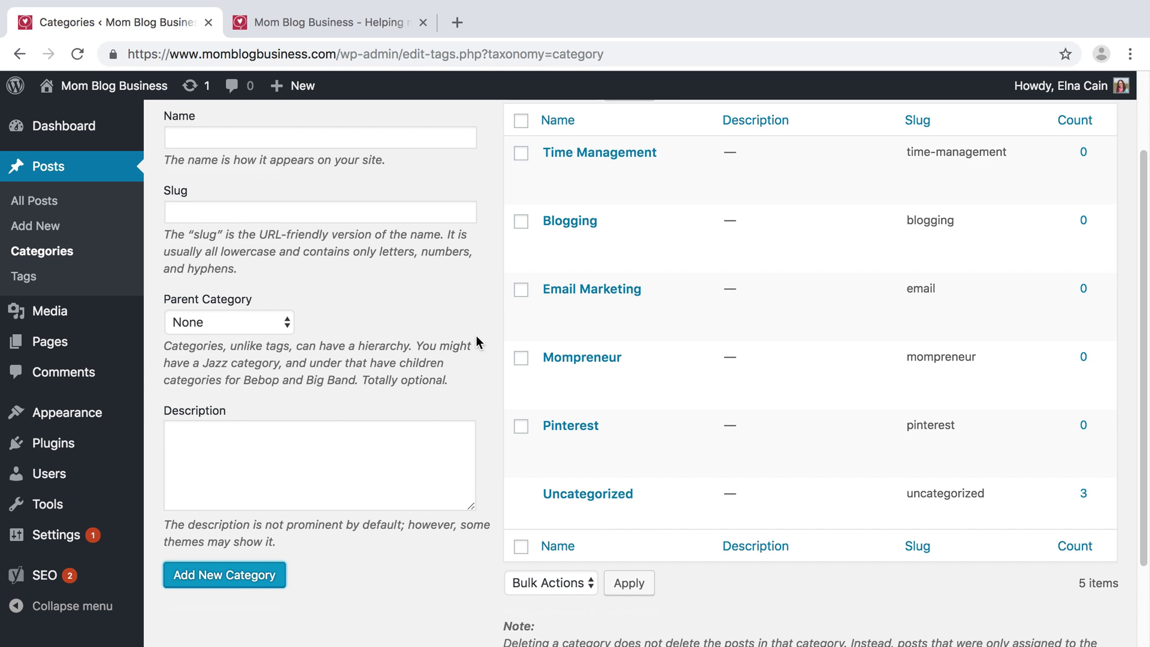
{"action": "scroll", "coordinate": [474, 337], "scroll_direction": "up", "scroll_amount": 2}
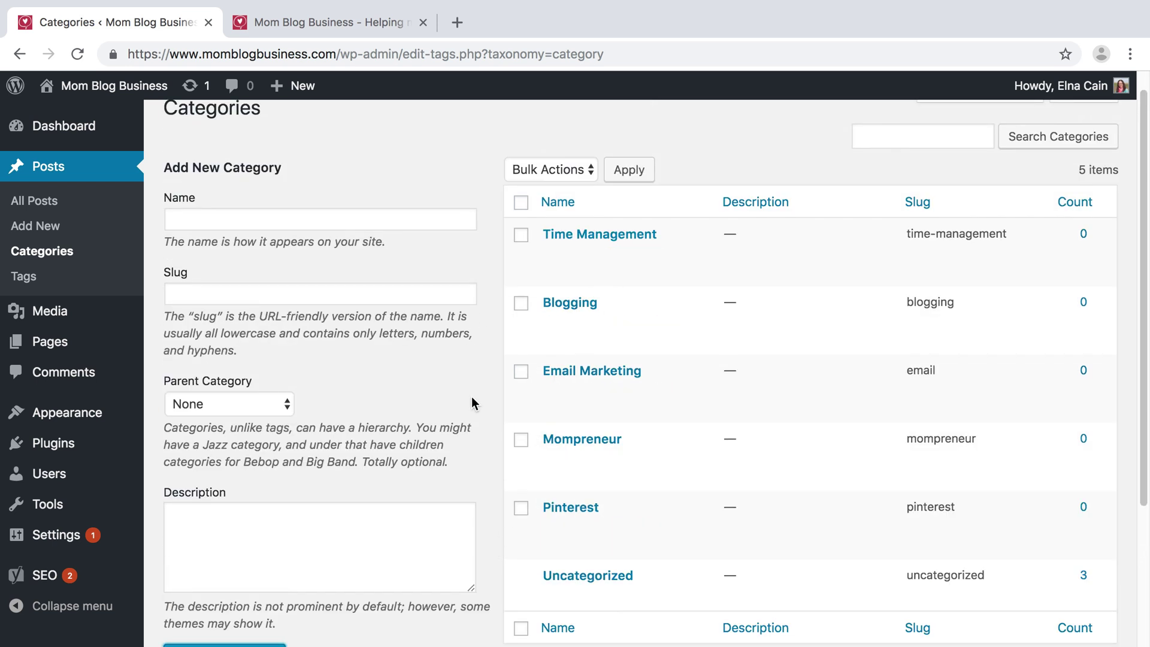
Create a new navigation menu named 'Main'
{"action": "mouse_move", "coordinate": [135, 412]}
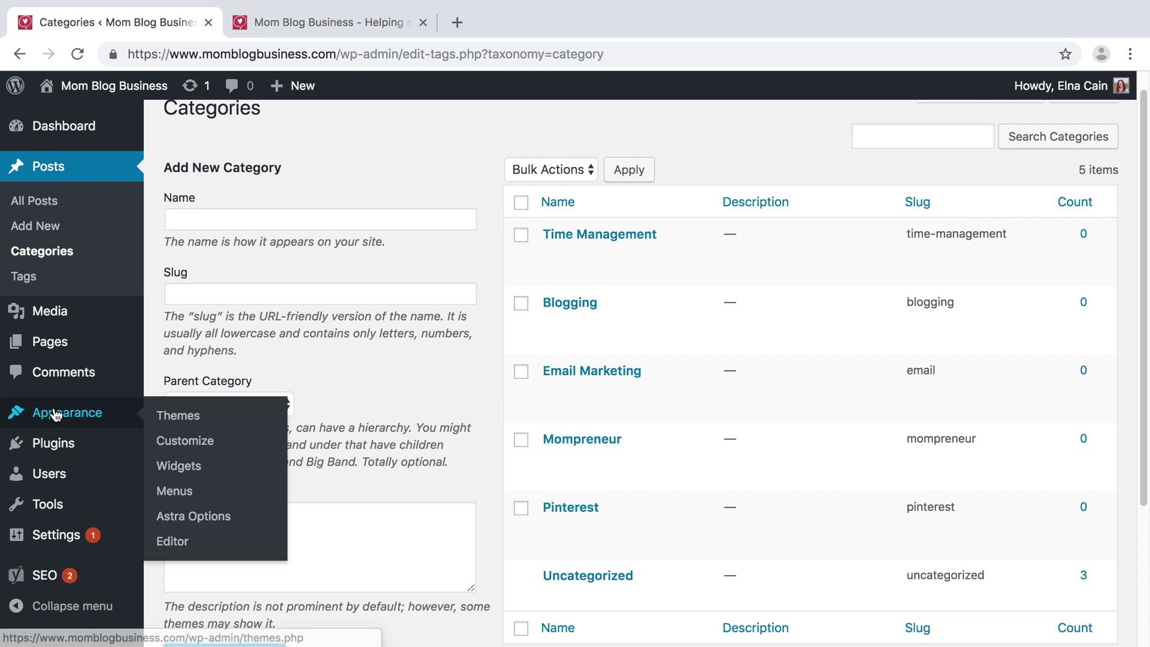
{"action": "left_click", "coordinate": [175, 491]}
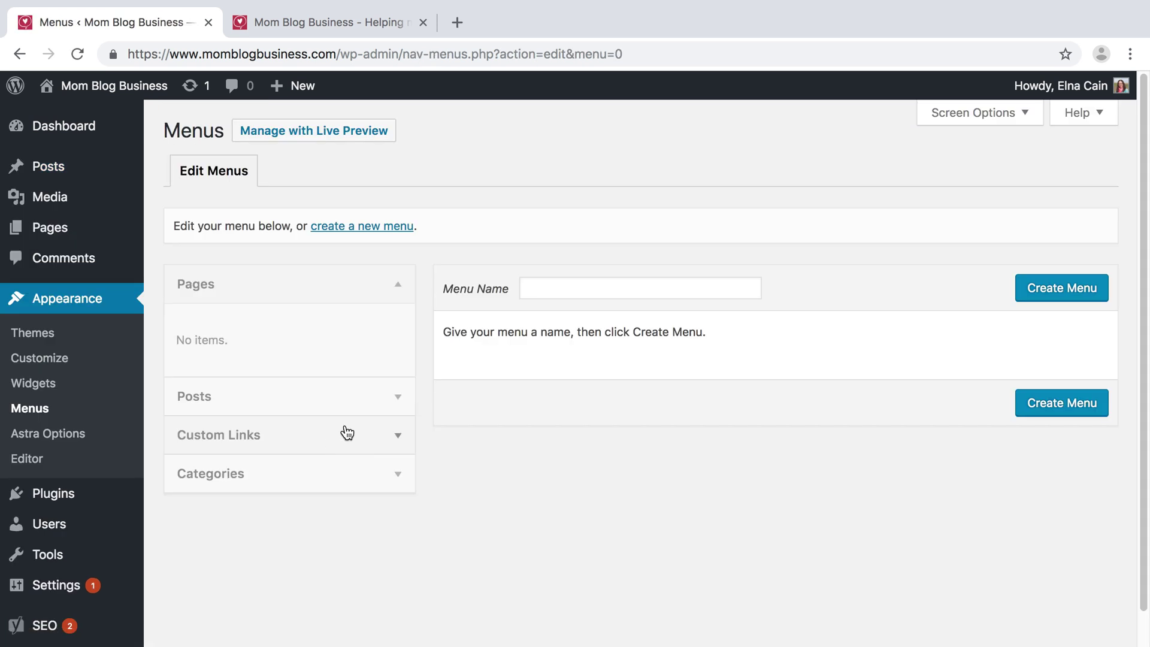
{"action": "left_click", "coordinate": [554, 291]}
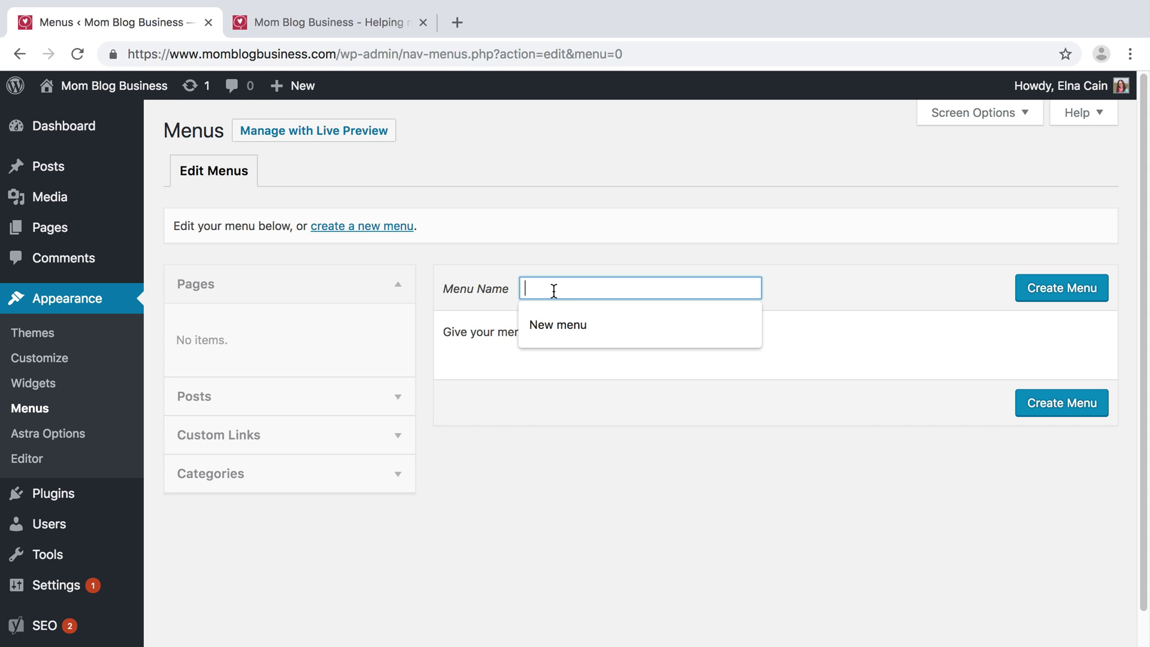
{"action": "type", "text": "Main"}
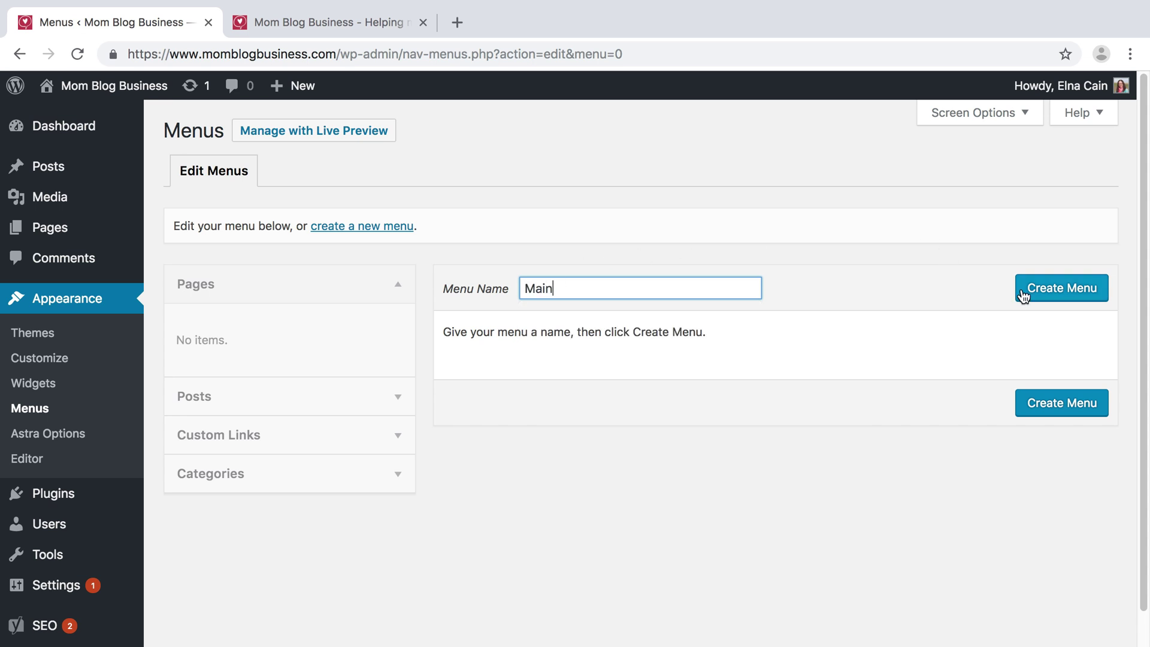
{"action": "left_click", "coordinate": [1019, 290]}
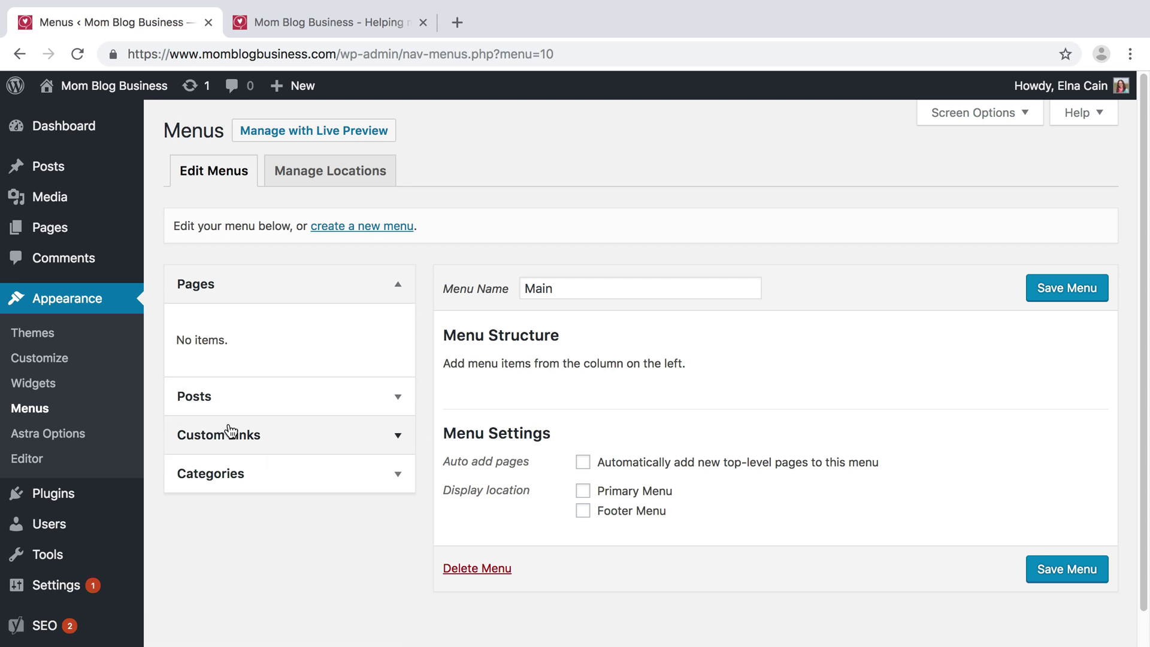
Tick Time Management, Pinterest, Blogging and Email Marketing in the full category list
{"action": "left_click", "coordinate": [394, 477]}
{"action": "left_click", "coordinate": [283, 460]}
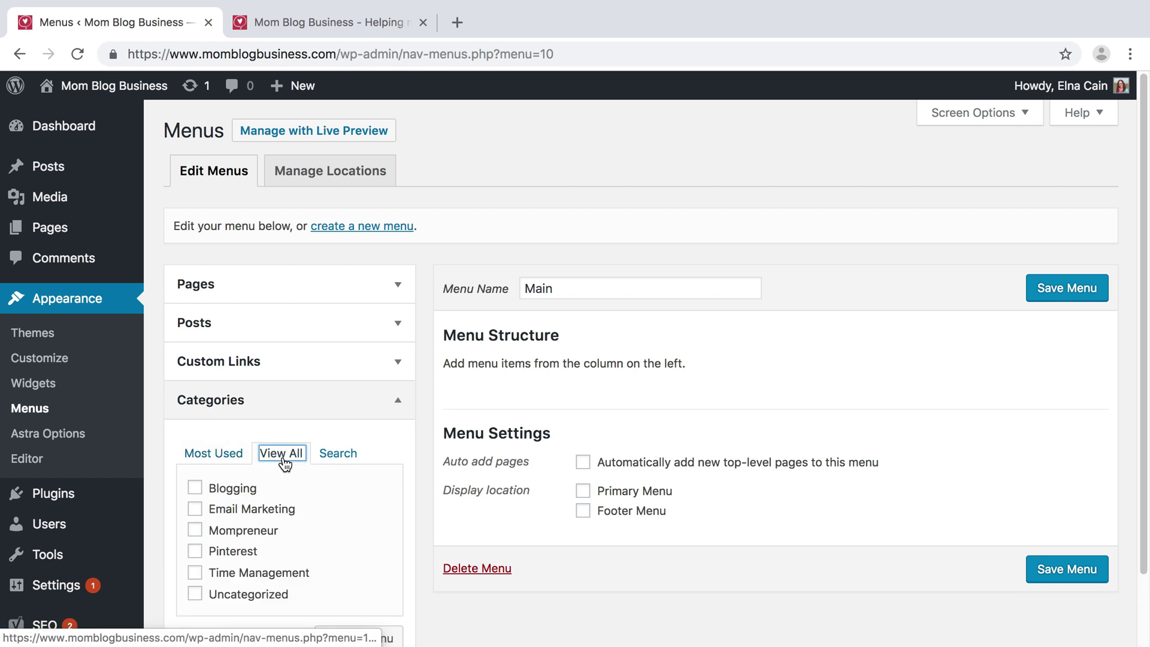
{"action": "scroll", "coordinate": [283, 462], "scroll_direction": "down", "scroll_amount": 2}
{"action": "left_click", "coordinate": [193, 495]}
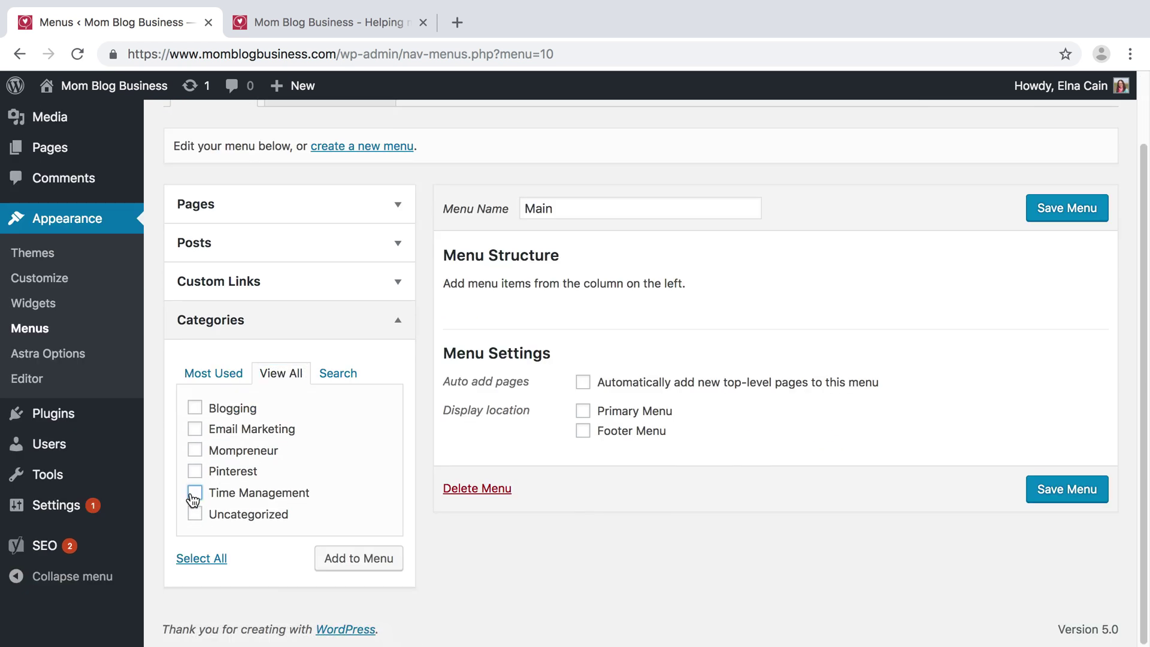
{"action": "left_click", "coordinate": [194, 472]}
{"action": "left_click", "coordinate": [195, 409]}
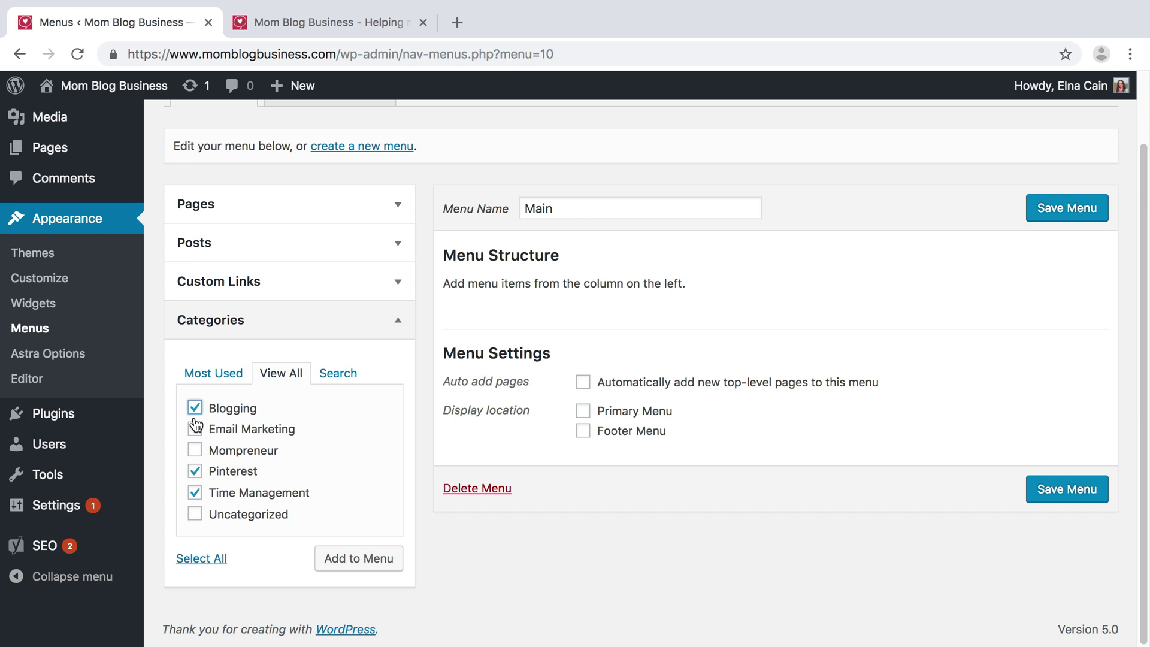
{"action": "left_click", "coordinate": [195, 428]}
Add the four categories to Main, keep Email Marketing top-level, and save
{"action": "left_click", "coordinate": [384, 563]}
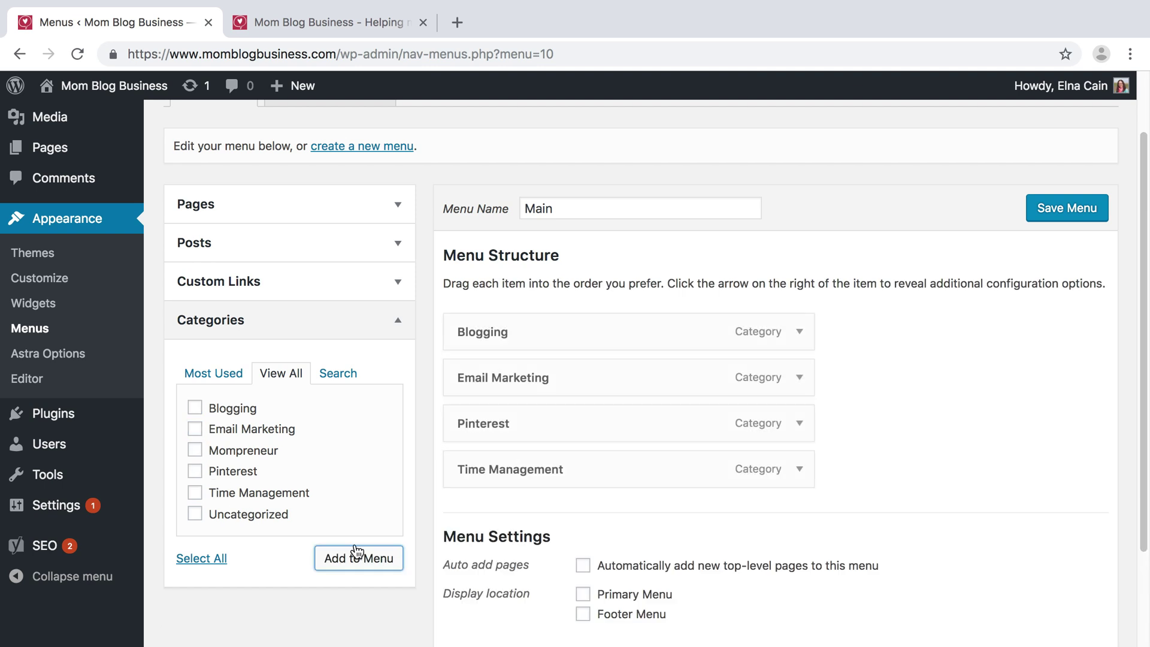
{"action": "scroll", "coordinate": [949, 418], "scroll_direction": "down", "scroll_amount": 3}
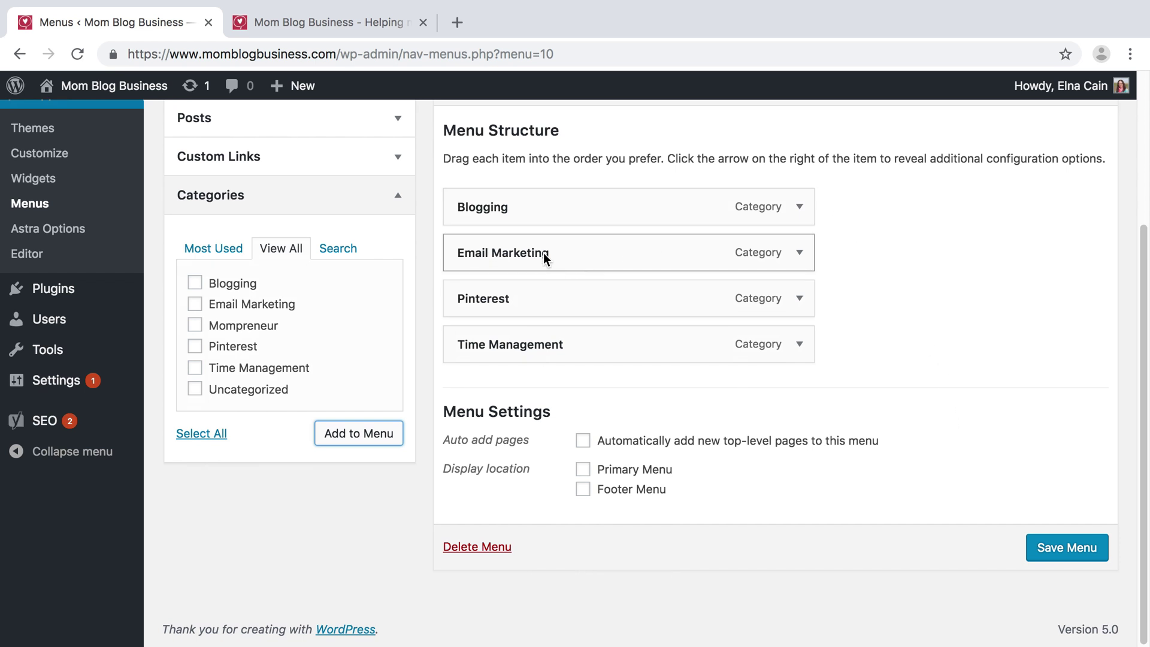
{"action": "left_click_drag", "start_coordinate": [544, 251], "coordinate": [617, 303]}
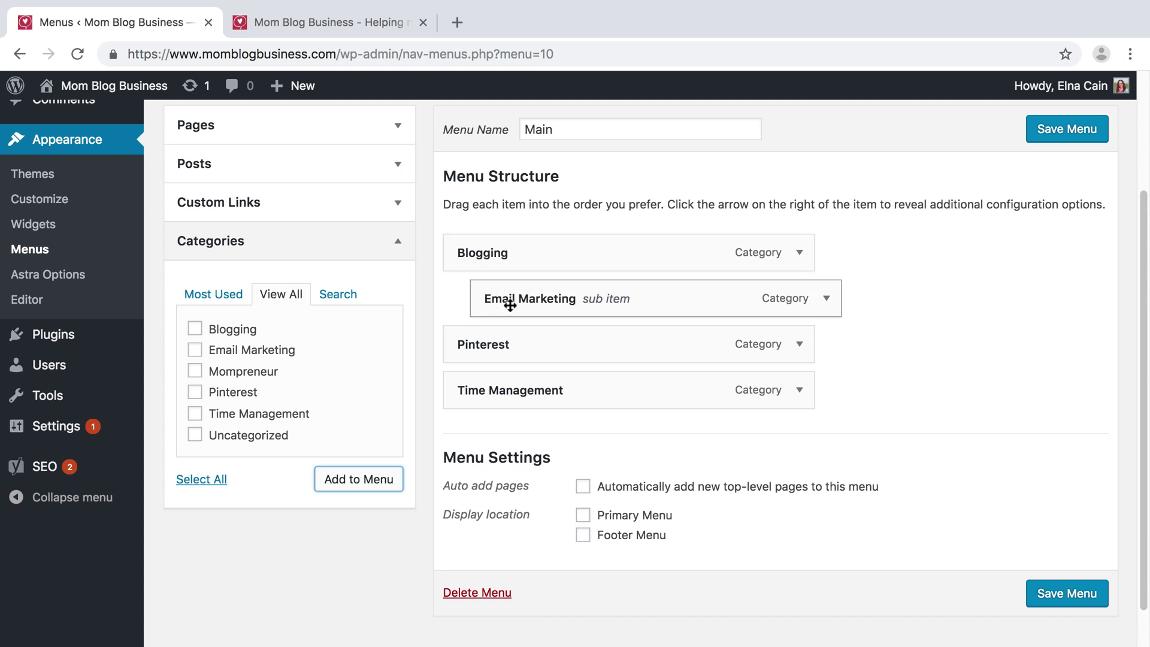
{"action": "left_click_drag", "start_coordinate": [636, 304], "coordinate": [605, 305]}
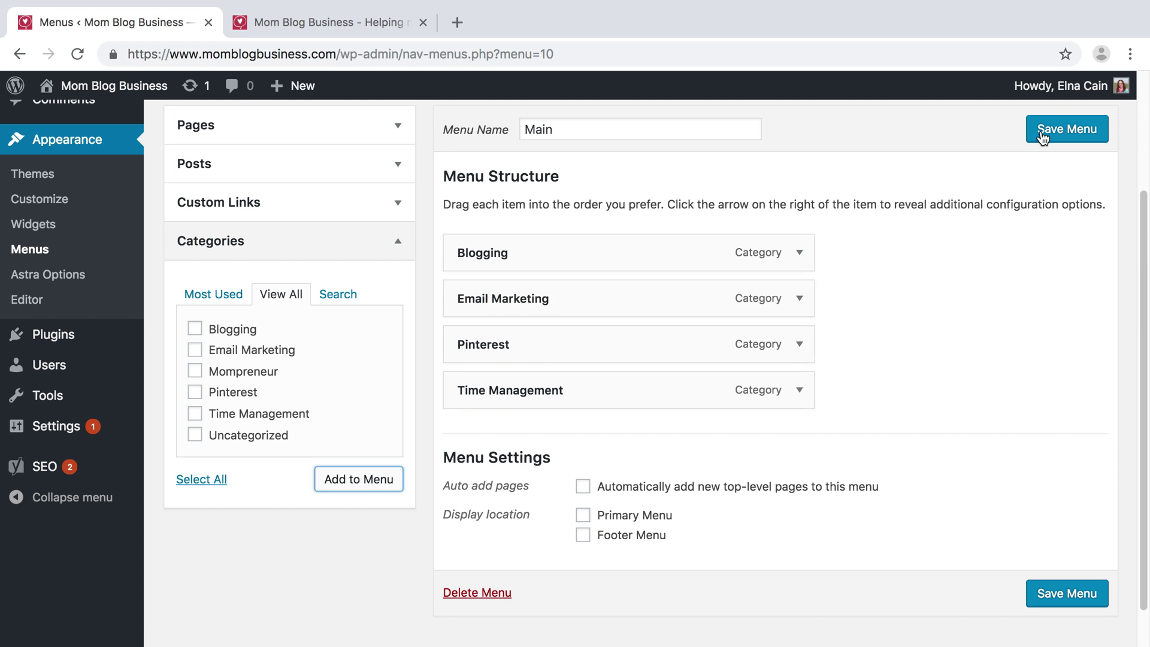
{"action": "left_click", "coordinate": [1063, 131]}
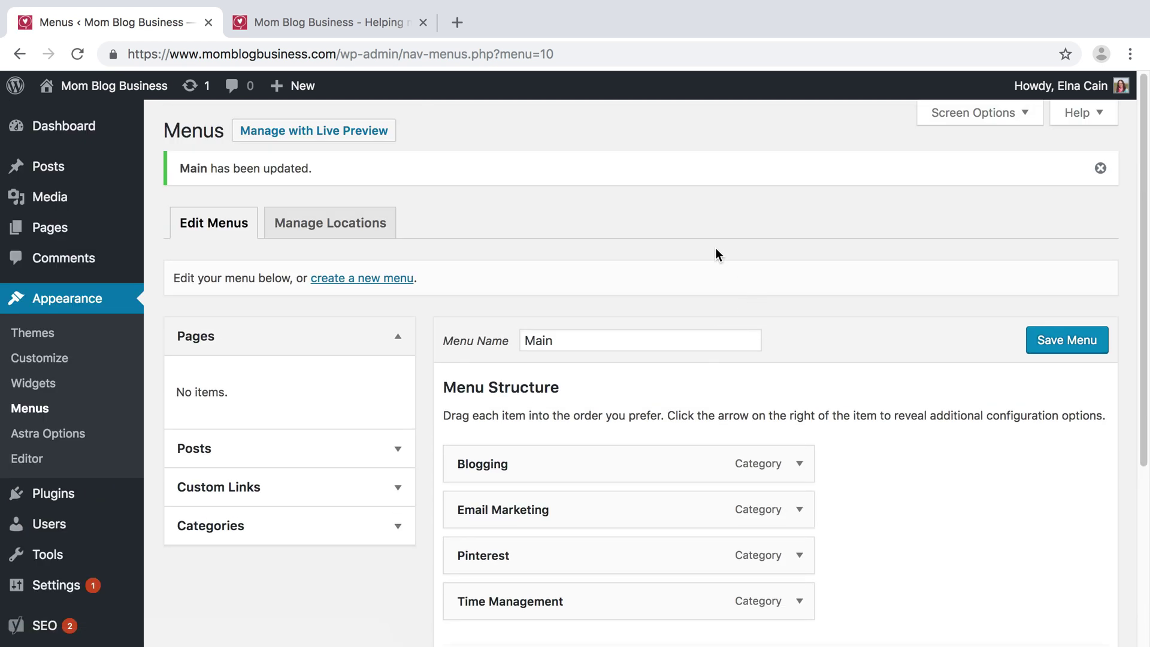
Assign the Main menu to the Primary Menu display location and save
{"action": "mouse_move", "coordinate": [99, 85]}
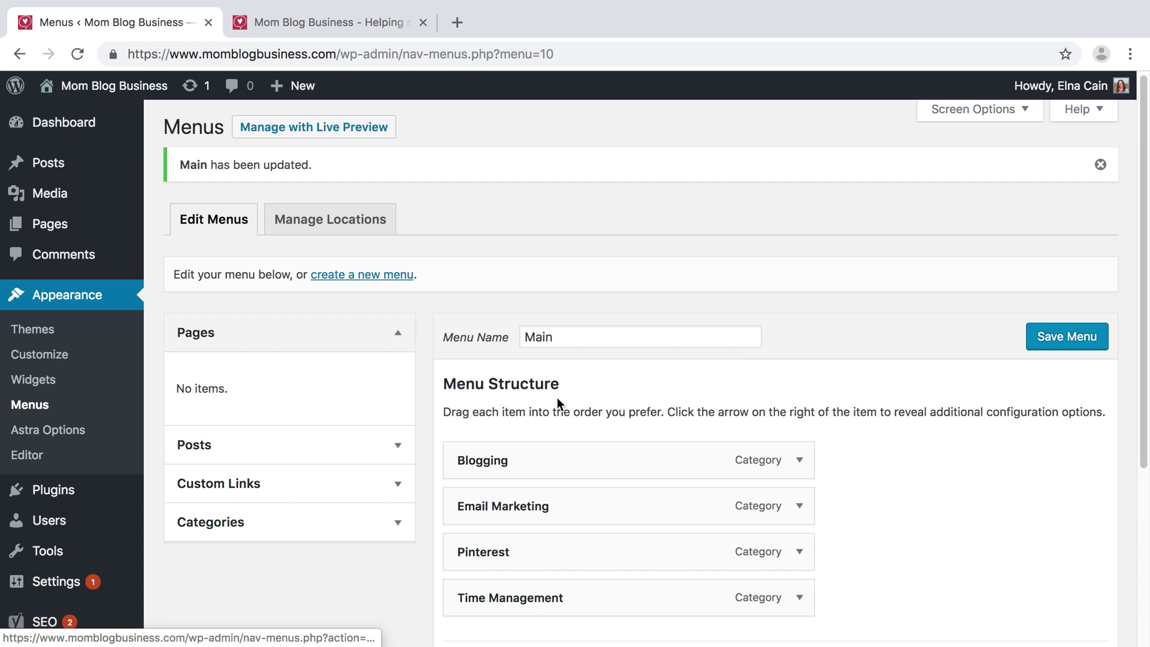
{"action": "scroll", "coordinate": [557, 397], "scroll_direction": "down", "scroll_amount": 5}
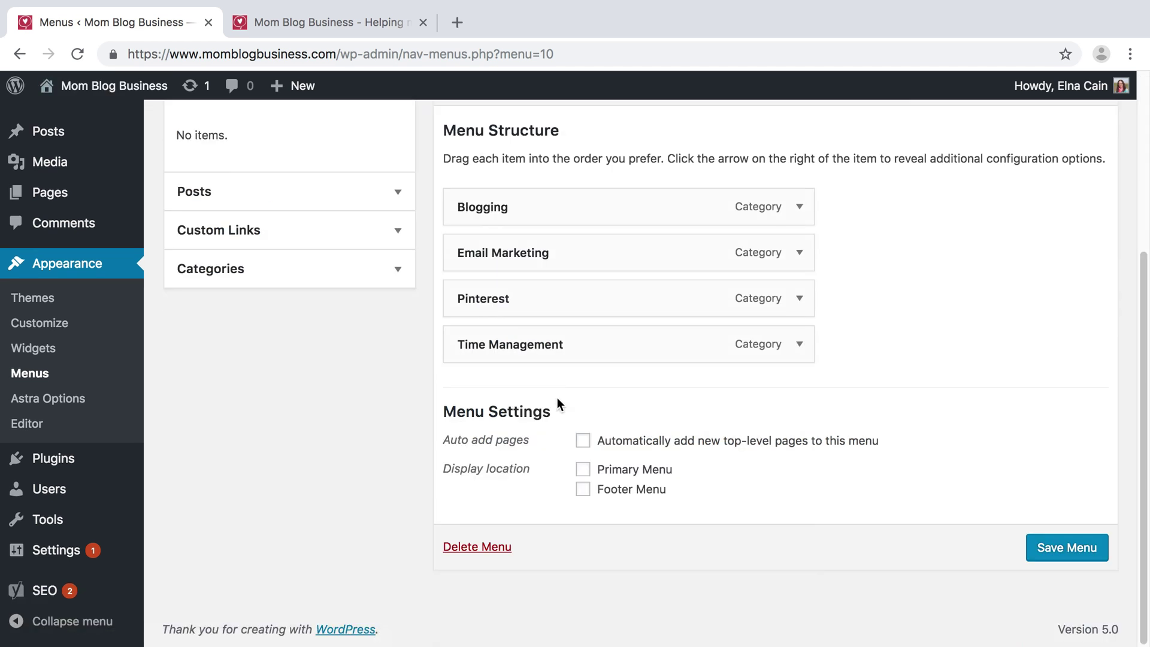
{"action": "left_click", "coordinate": [580, 470]}
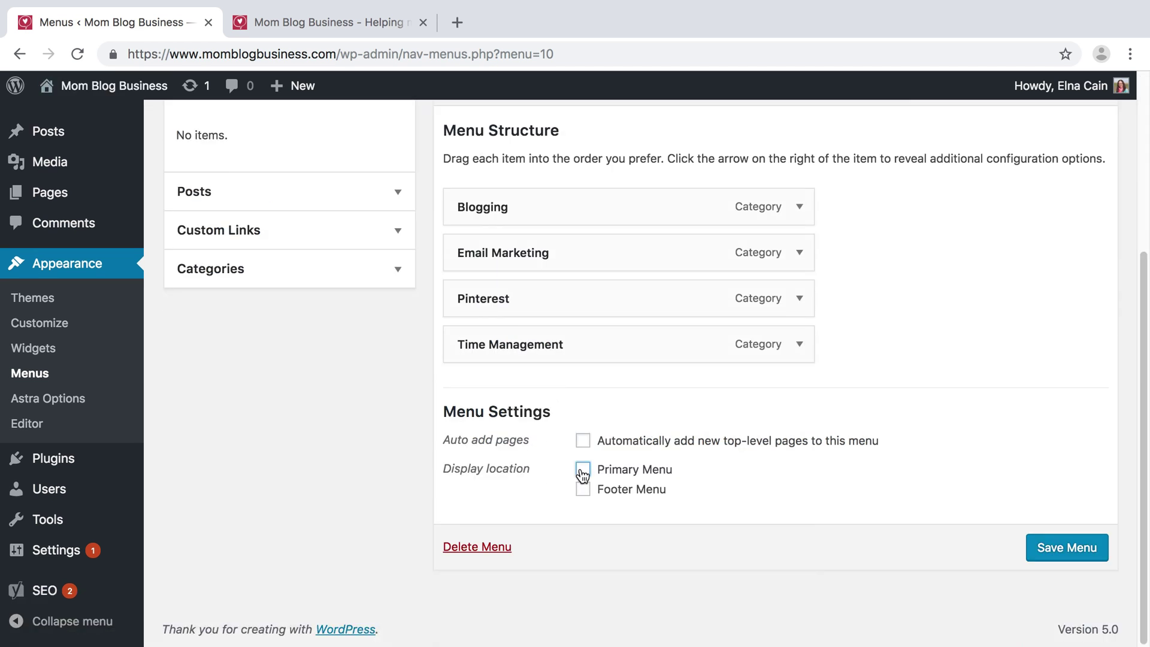
{"action": "left_click", "coordinate": [1045, 545]}
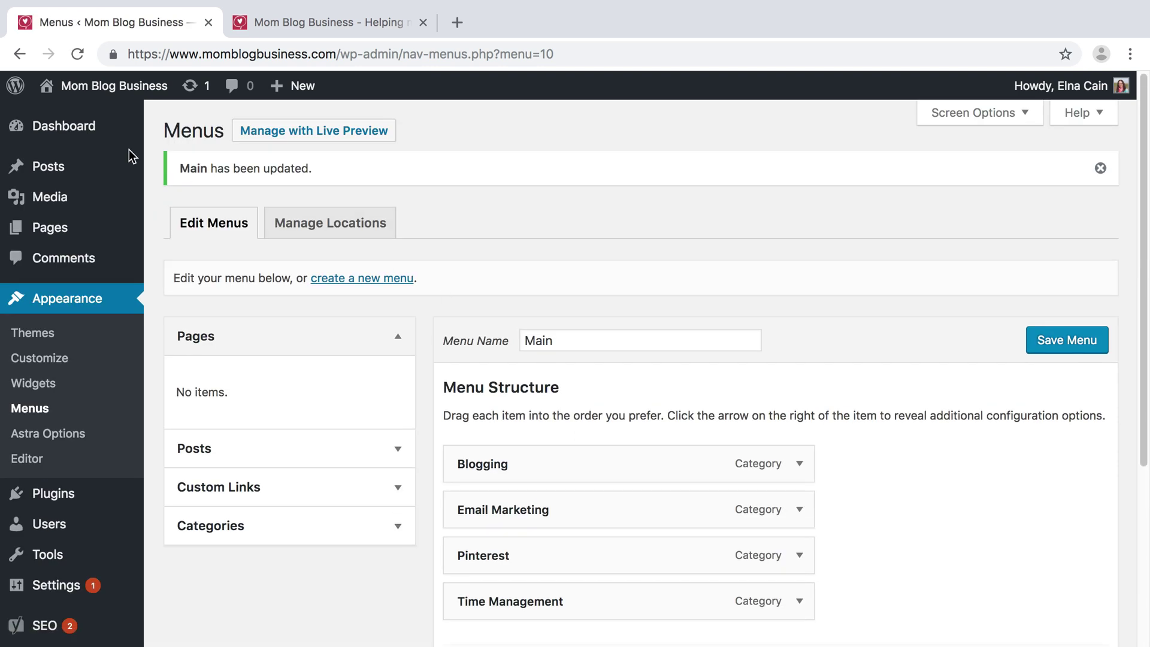
Review the live site's category menu, then open '10 Steps to Starting a Mom Blog' for editing
{"action": "left_click", "coordinate": [71, 115]}
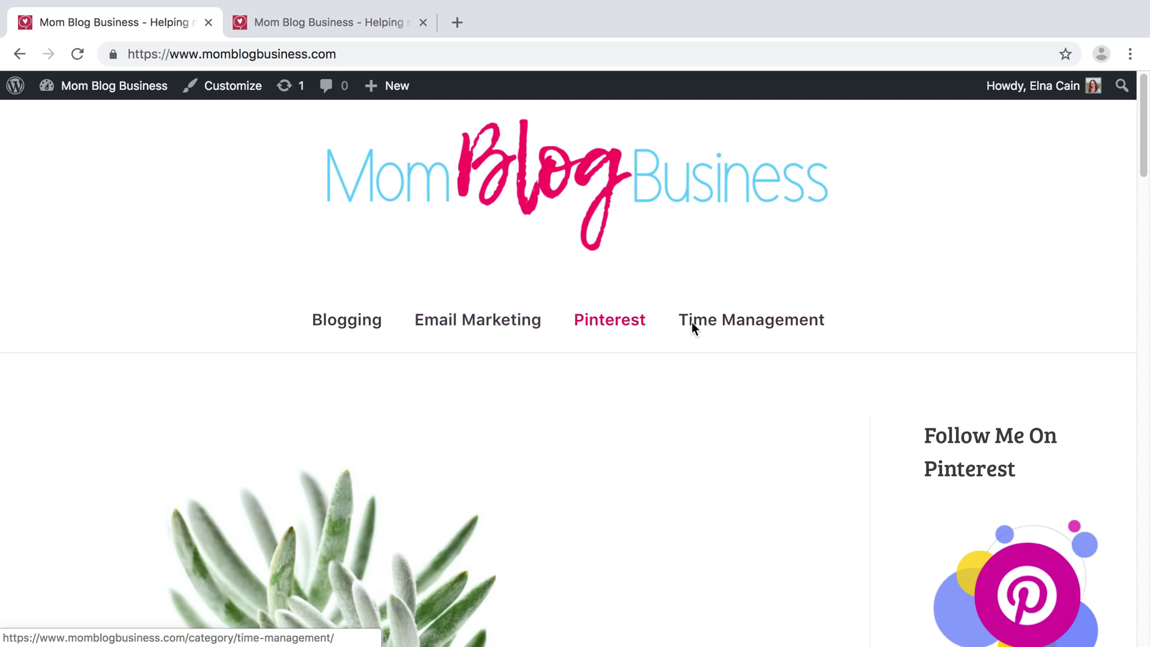
{"action": "scroll", "coordinate": [241, 319], "scroll_direction": "down", "scroll_amount": 1}
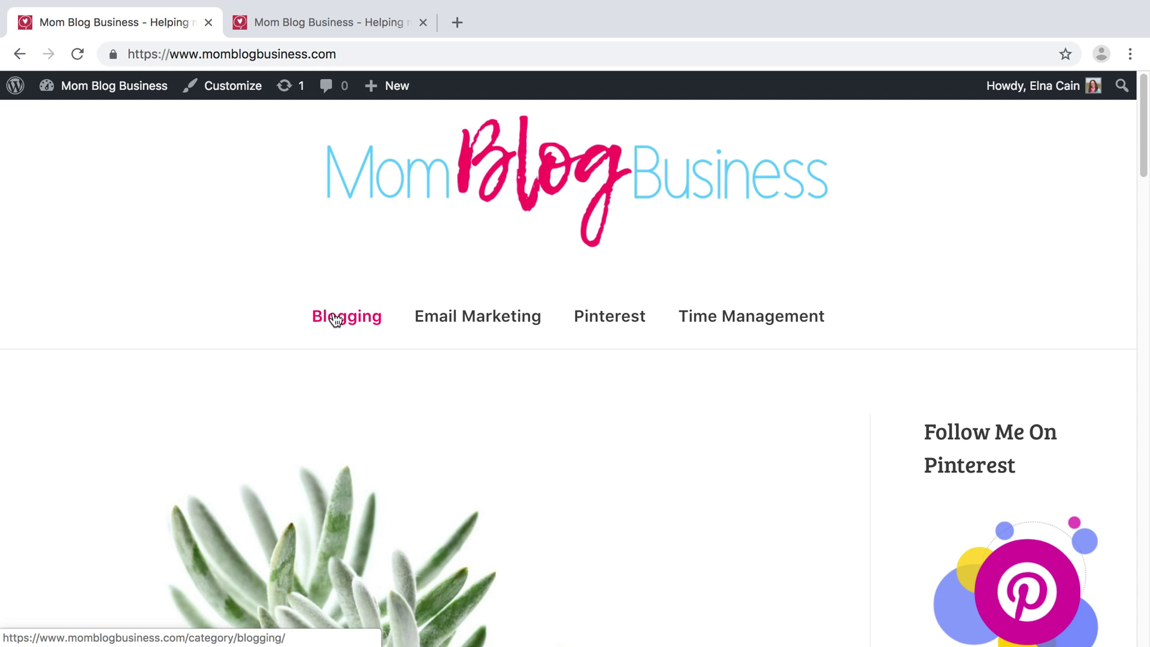
{"action": "scroll", "coordinate": [336, 320], "scroll_direction": "down", "scroll_amount": 7}
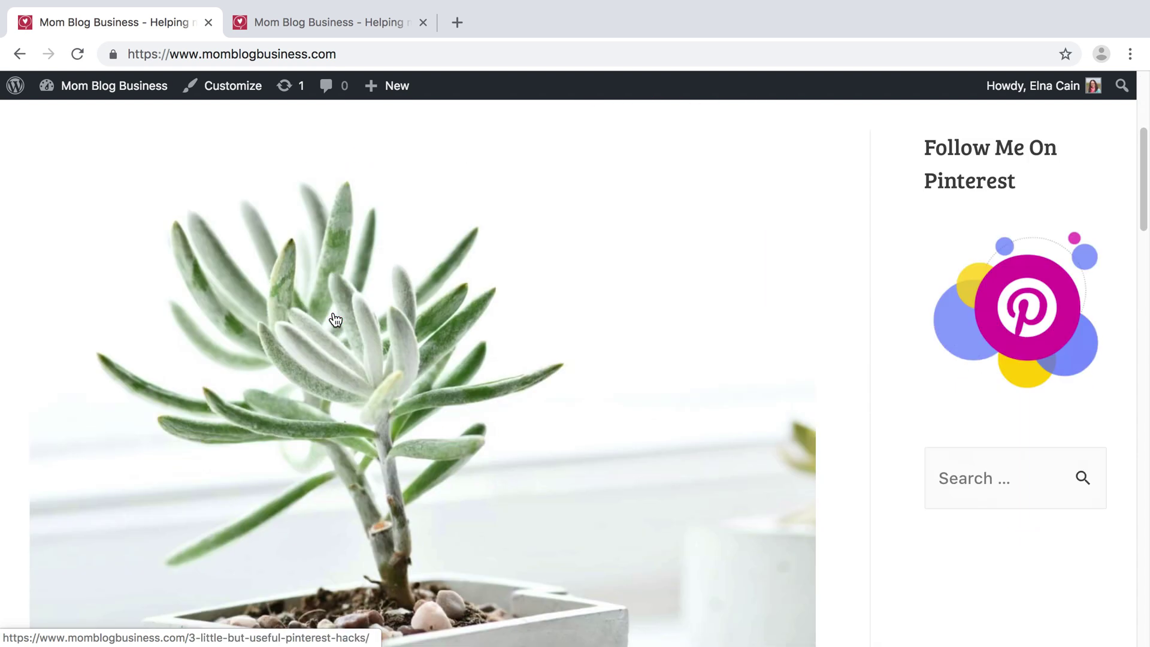
{"action": "scroll", "coordinate": [336, 319], "scroll_direction": "up", "scroll_amount": 2}
{"action": "scroll", "coordinate": [336, 319], "scroll_direction": "down", "scroll_amount": 7}
{"action": "scroll", "coordinate": [395, 281], "scroll_direction": "down", "scroll_amount": 8}
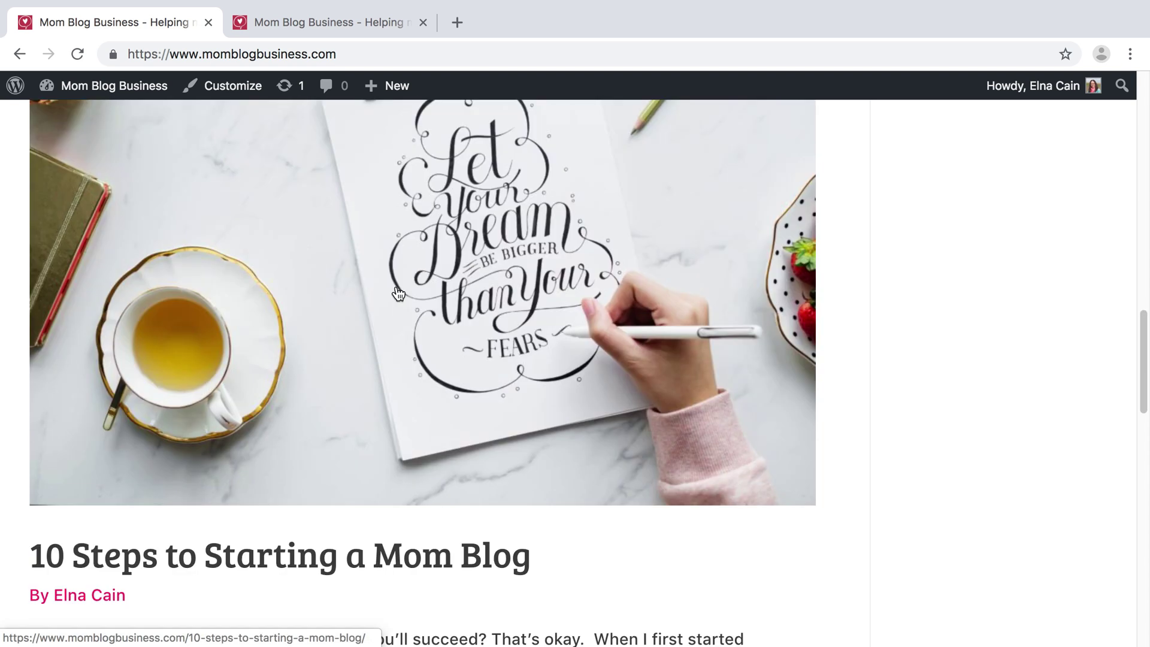
{"action": "scroll", "coordinate": [399, 294], "scroll_direction": "down", "scroll_amount": 3}
{"action": "left_click", "coordinate": [398, 532]}
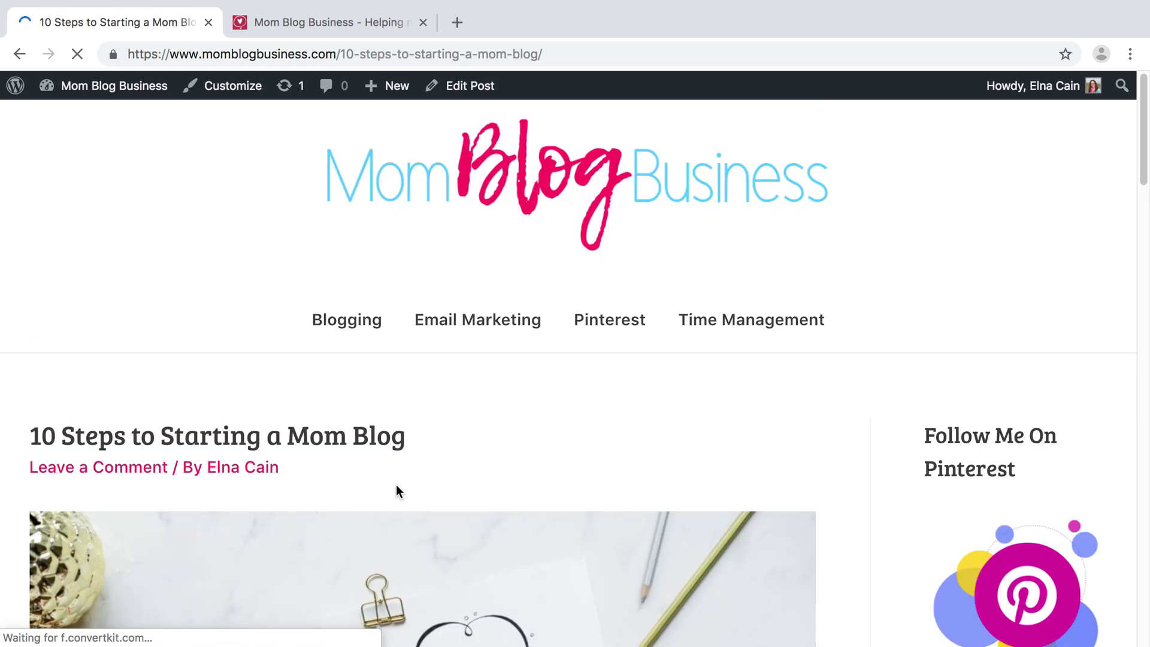
{"action": "left_click", "coordinate": [470, 88]}
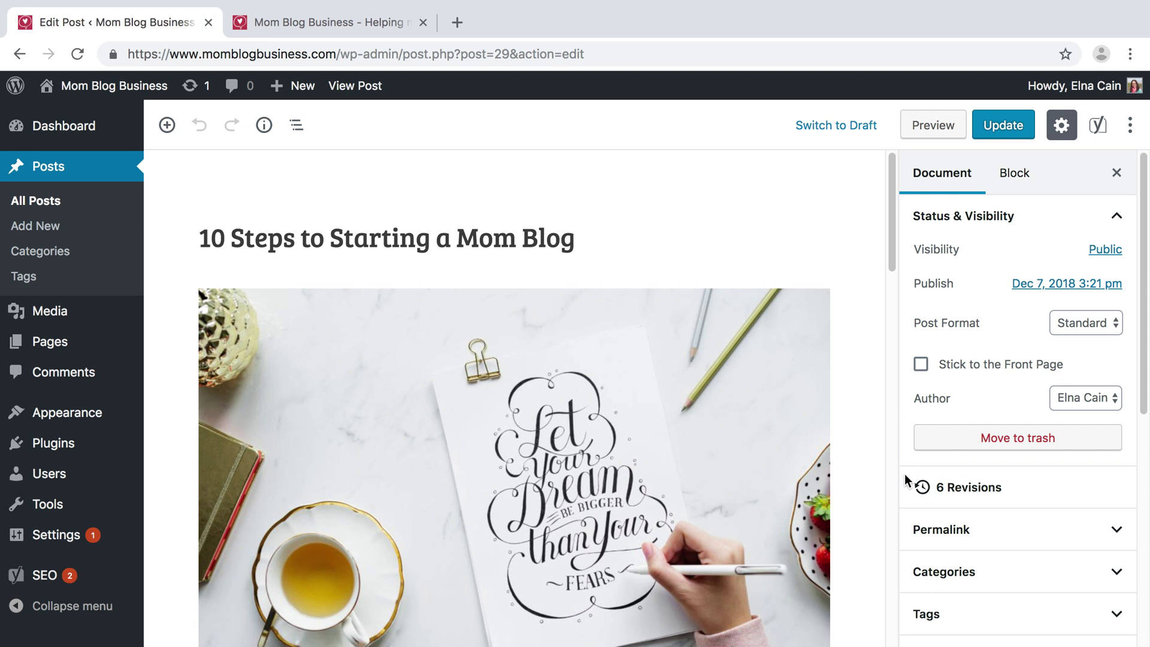
Tick Blogging, untick Uncategorized in the post's Categories panel, and update the post
{"action": "scroll", "coordinate": [947, 539], "scroll_direction": "down", "scroll_amount": 2}
{"action": "left_click", "coordinate": [988, 514]}
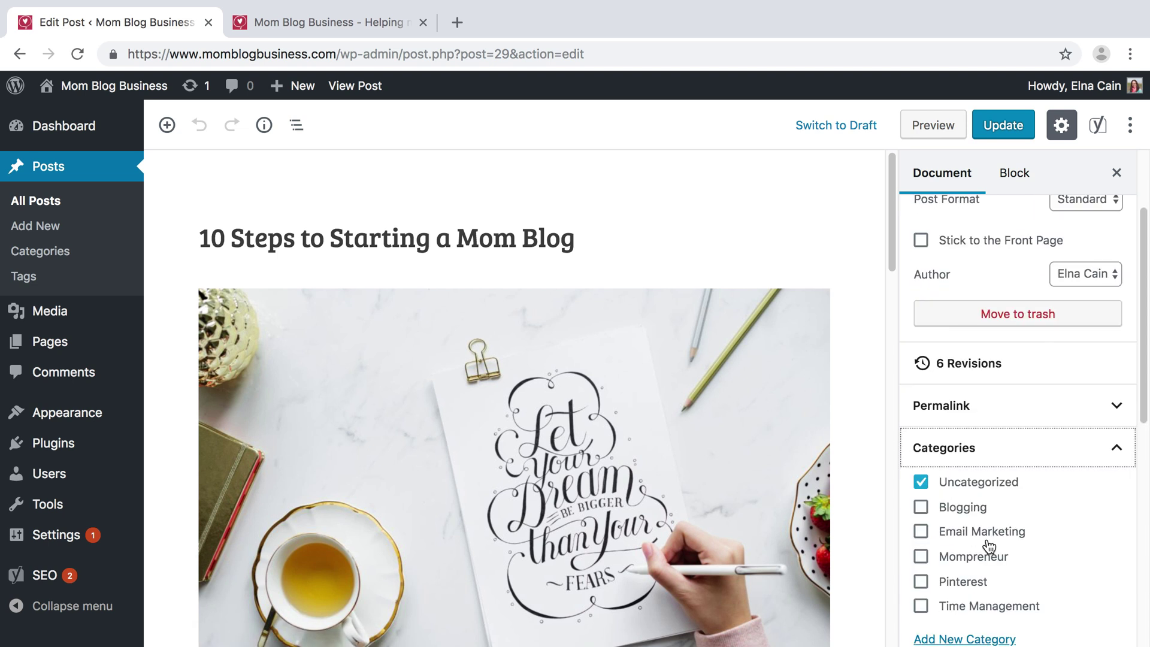
{"action": "left_click", "coordinate": [922, 507]}
{"action": "left_click", "coordinate": [921, 481]}
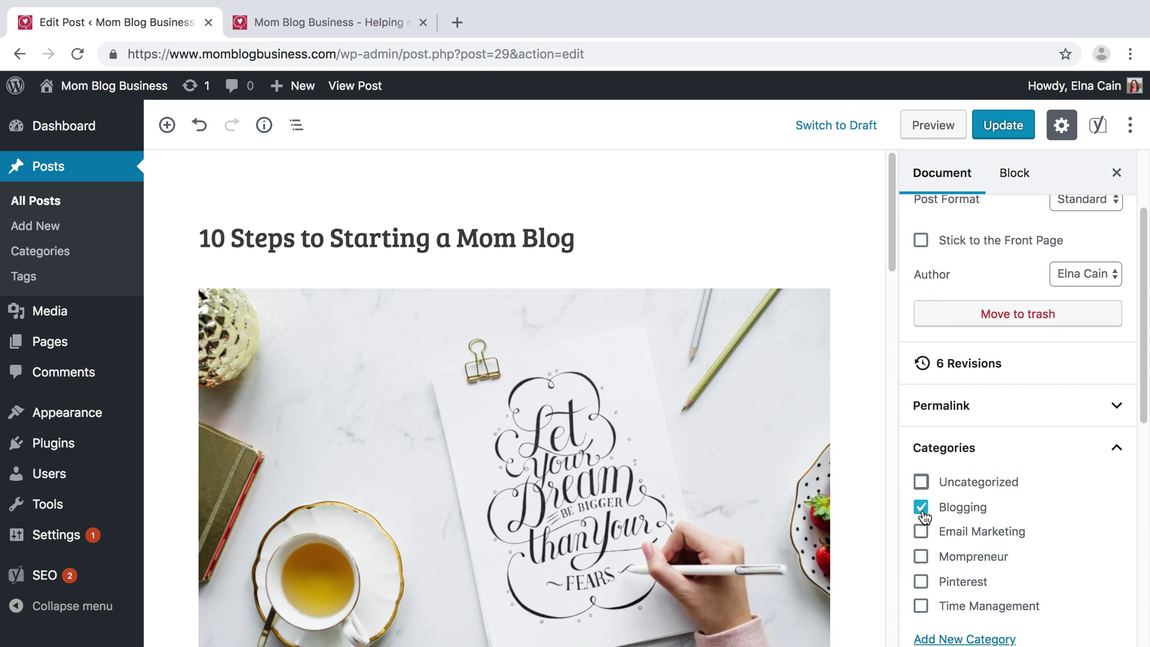
{"action": "scroll", "coordinate": [998, 465], "scroll_direction": "up", "scroll_amount": 4}
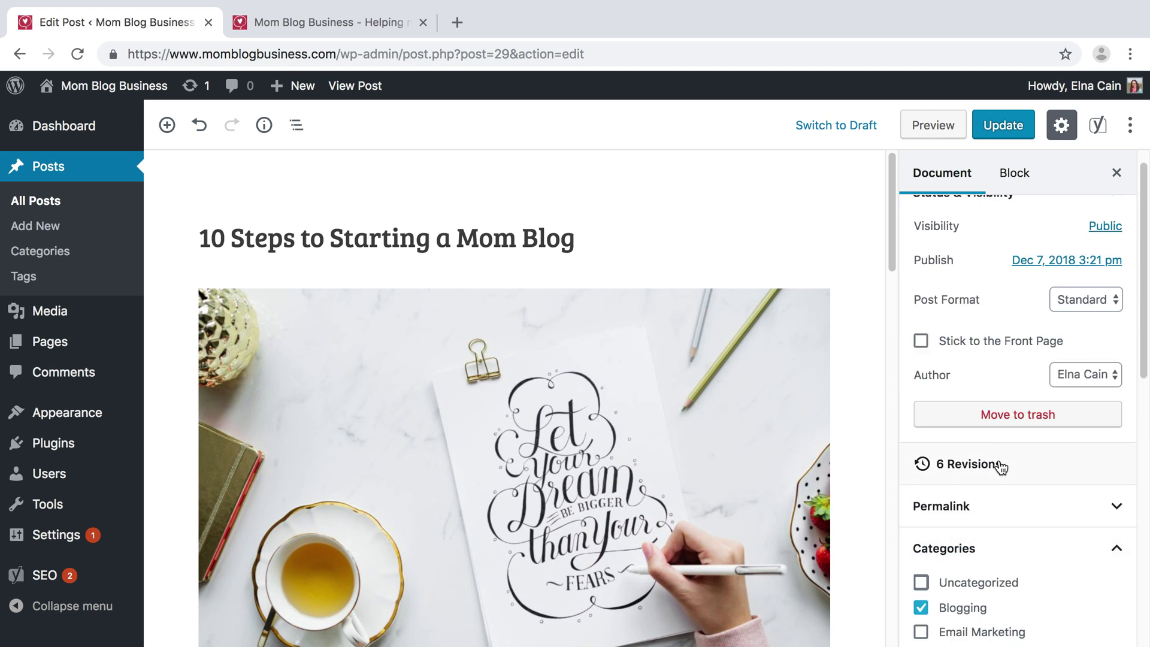
{"action": "left_click", "coordinate": [1012, 126]}
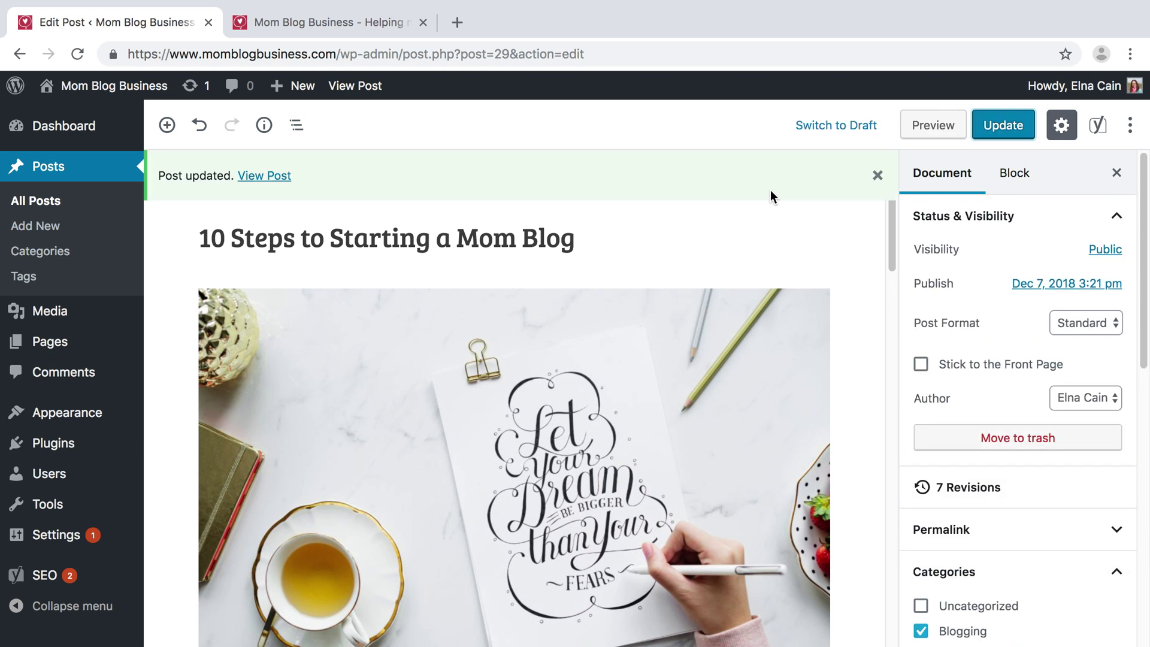
Check the live Blogging archive lists '10 Steps to Starting a Mom Blog', then return to the Dashboard
{"action": "left_click", "coordinate": [67, 116]}
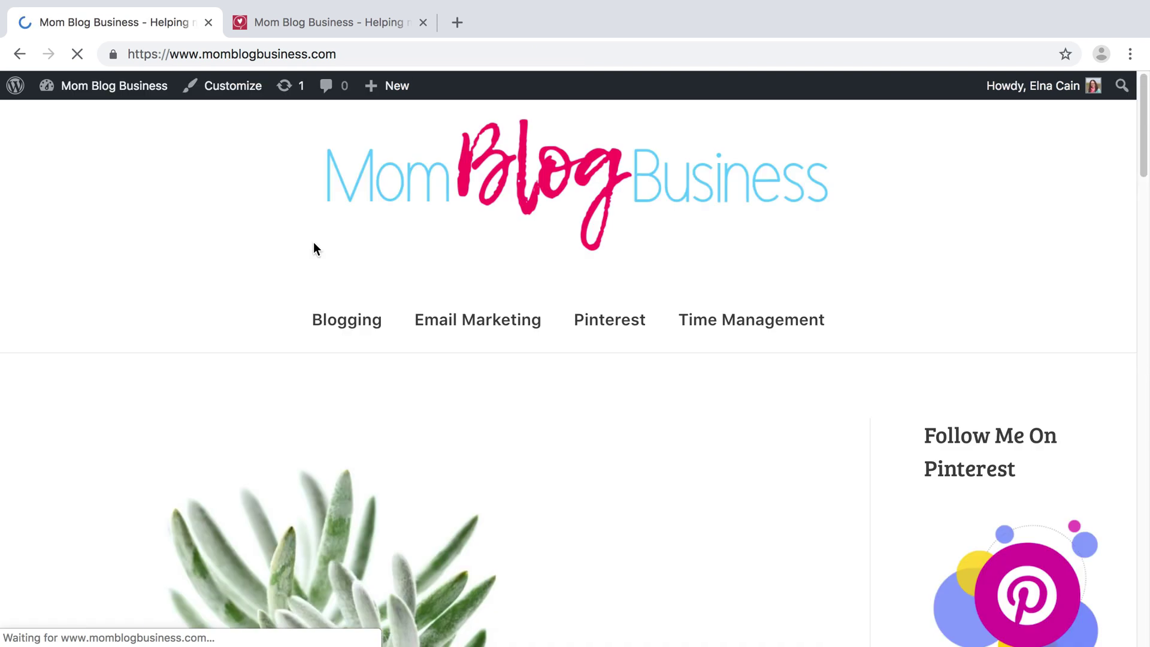
{"action": "left_click", "coordinate": [341, 326]}
{"action": "scroll", "coordinate": [191, 330], "scroll_direction": "down", "scroll_amount": 7}
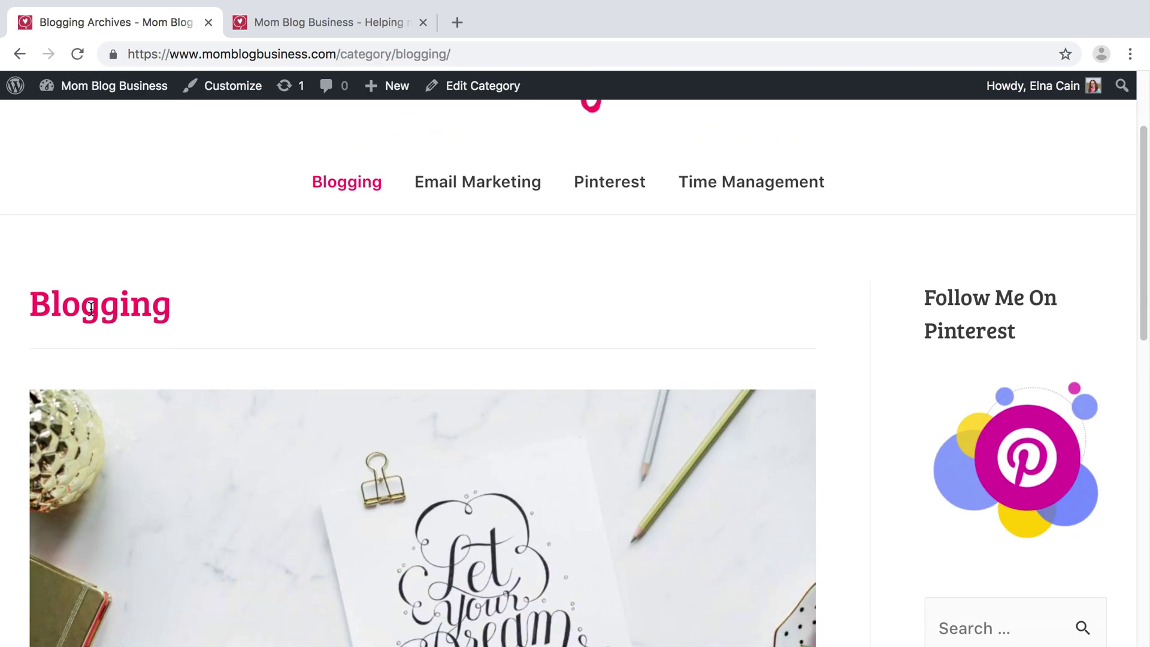
{"action": "scroll", "coordinate": [172, 290], "scroll_direction": "down", "scroll_amount": 8}
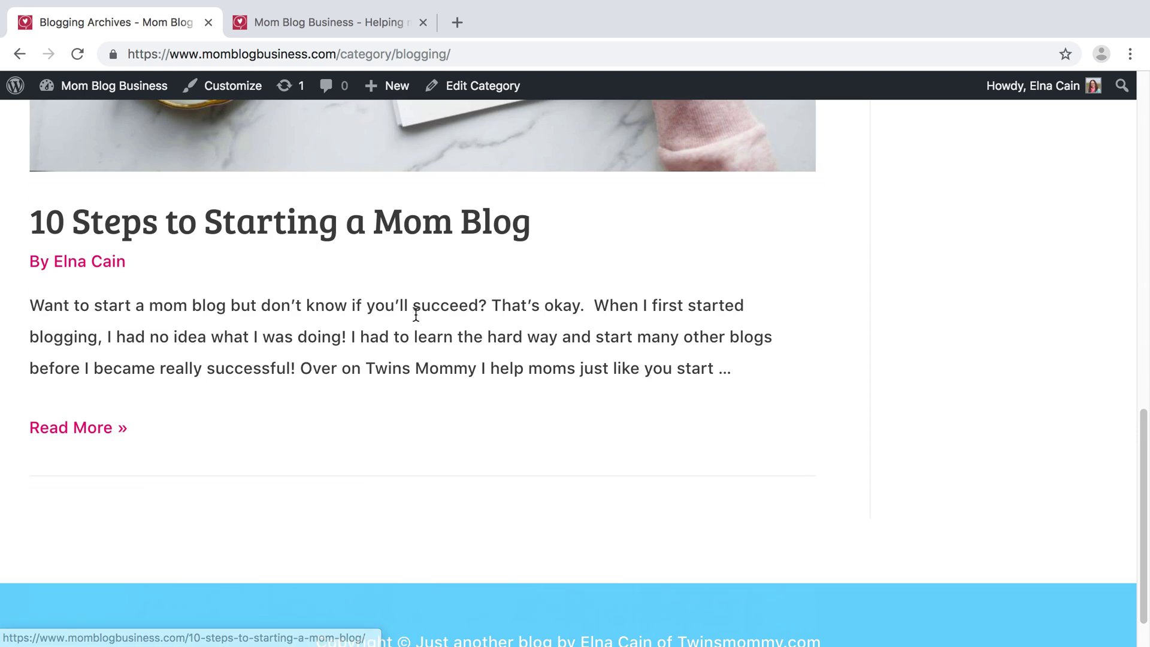
{"action": "scroll", "coordinate": [463, 317], "scroll_direction": "up", "scroll_amount": 10}
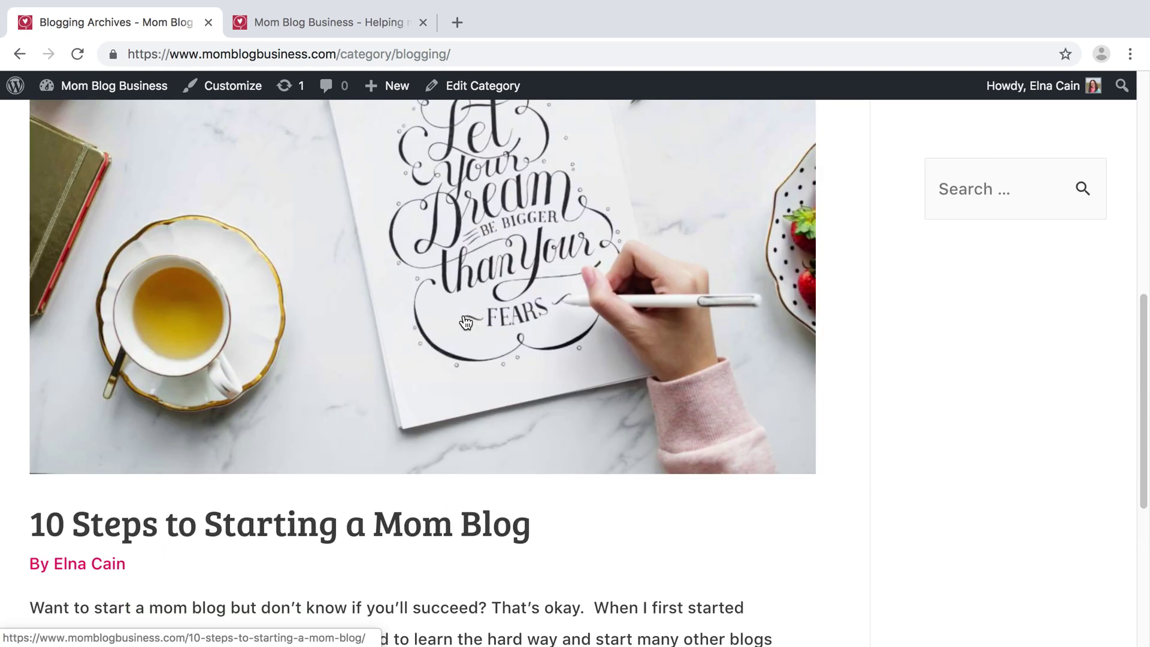
{"action": "scroll", "coordinate": [464, 318], "scroll_direction": "up", "scroll_amount": 4}
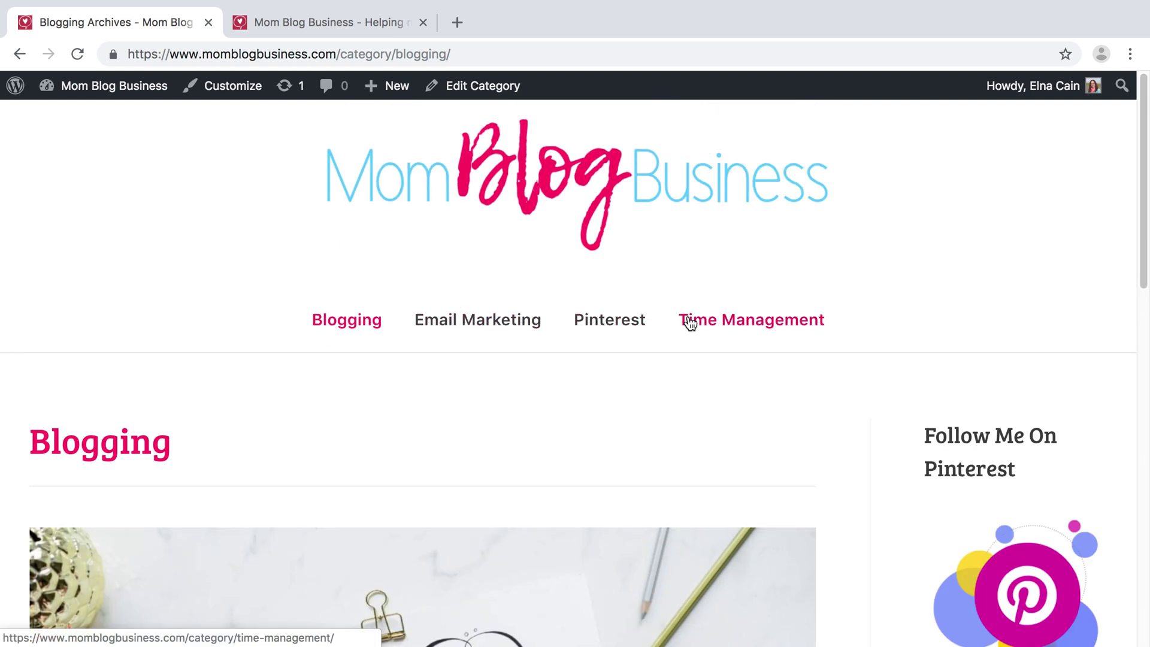
{"action": "mouse_move", "coordinate": [144, 89]}
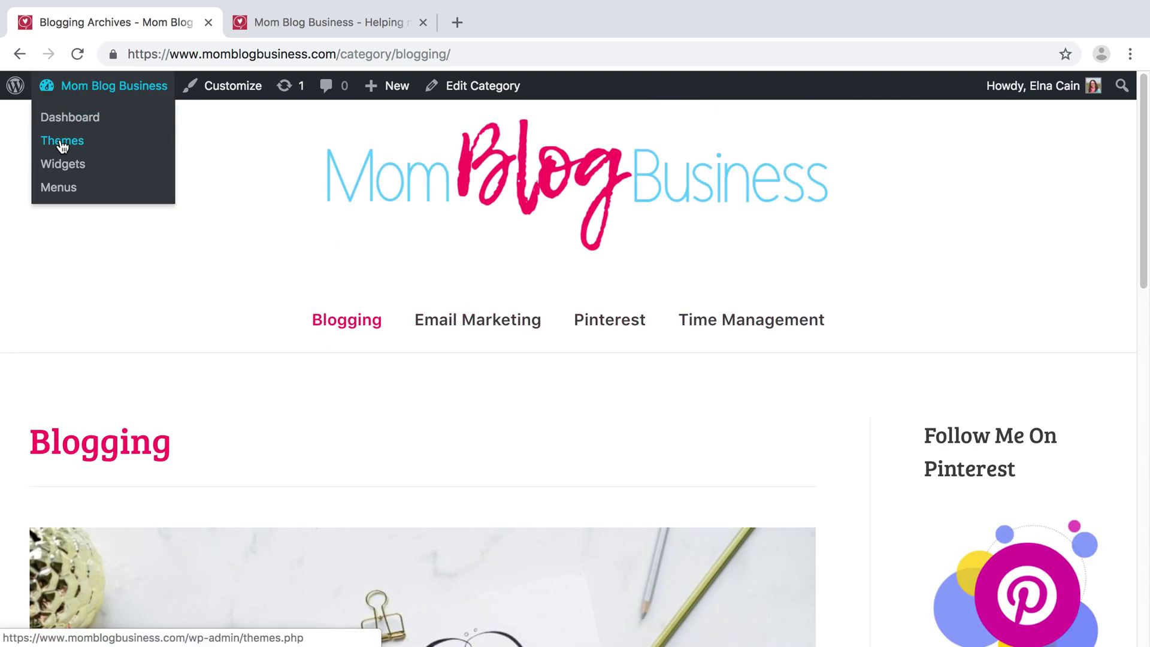
{"action": "left_click", "coordinate": [69, 118]}
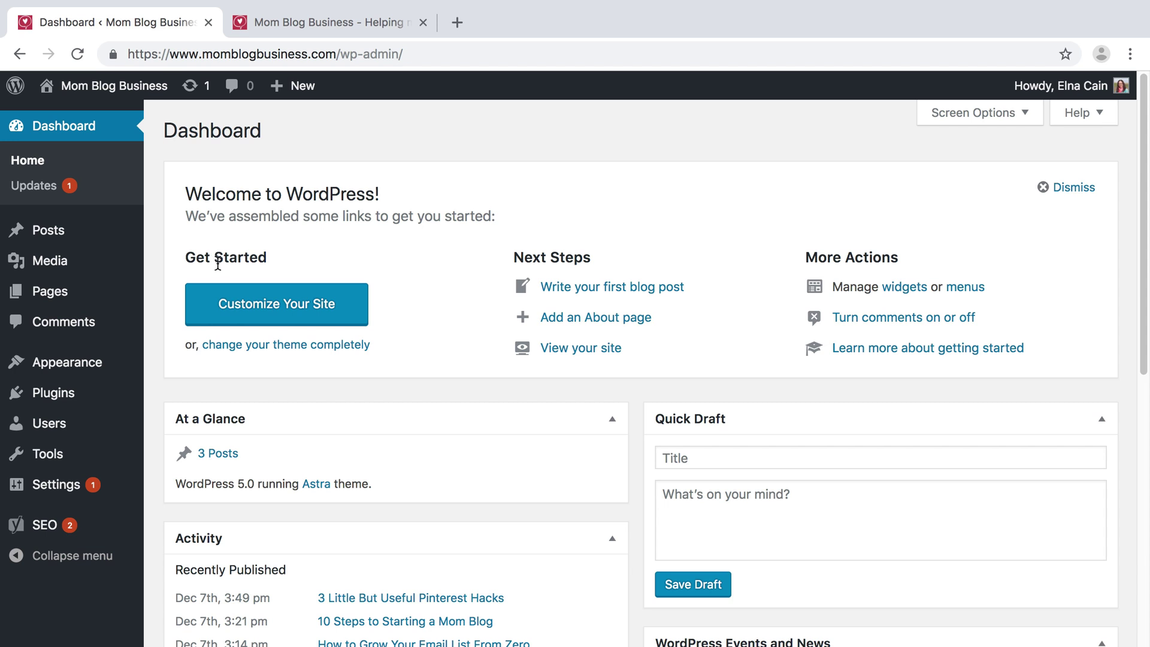
Add a new page titled 'Contact' and publish it
{"action": "mouse_move", "coordinate": [49, 292]}
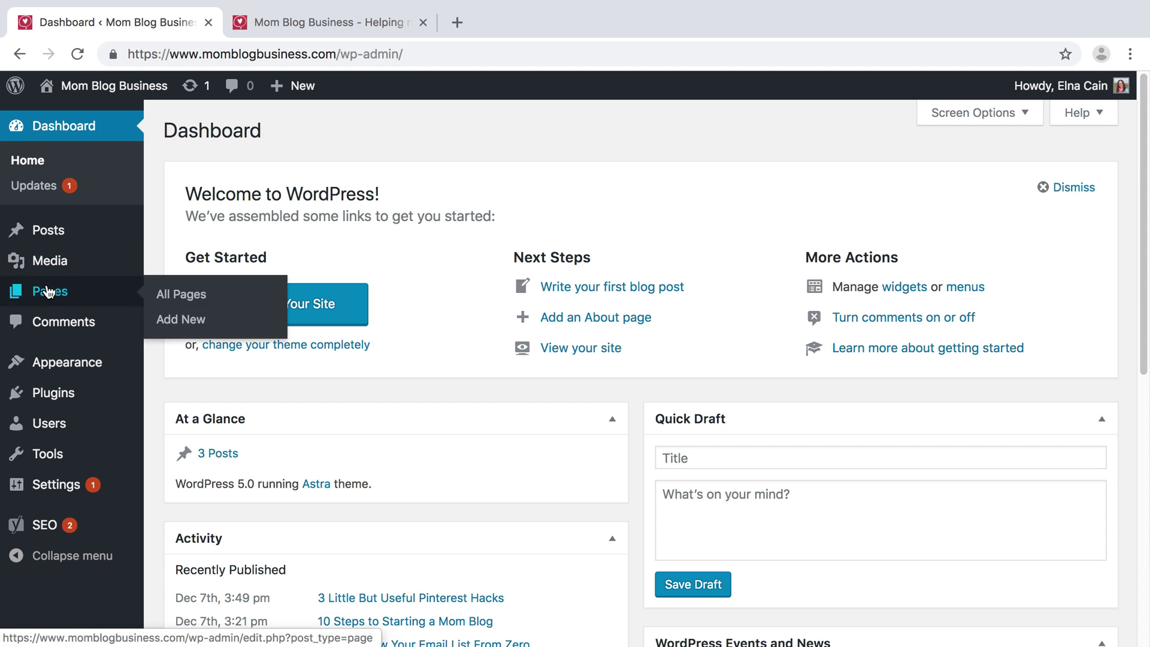
{"action": "left_click", "coordinate": [170, 318]}
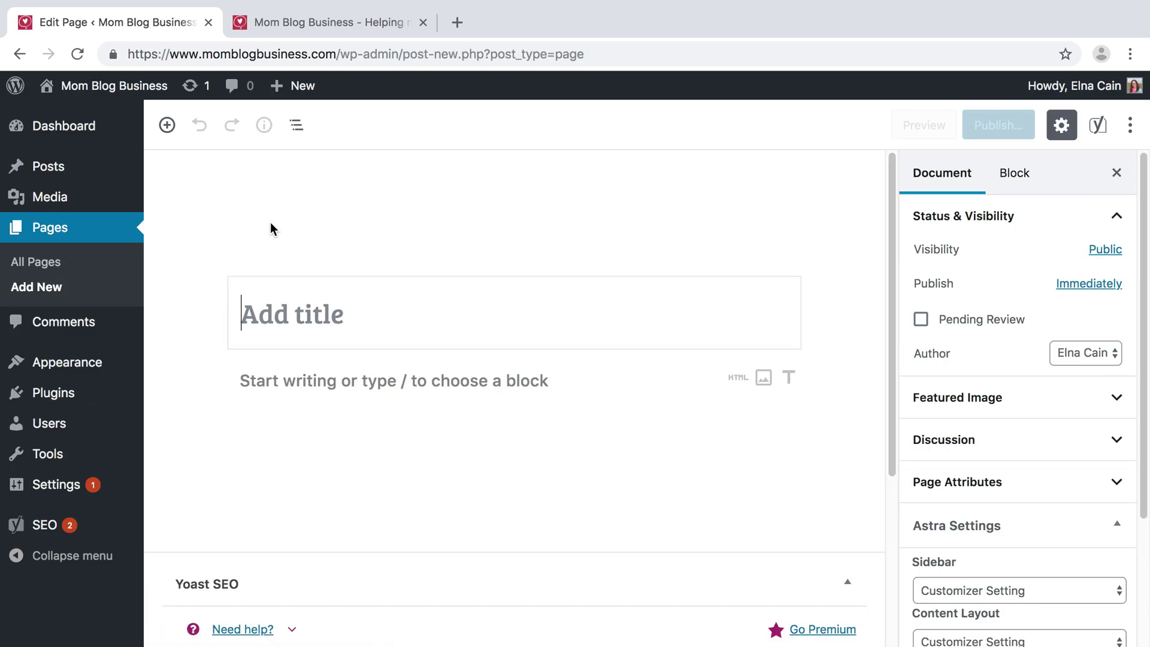
{"action": "type", "text": "Contact Page"}
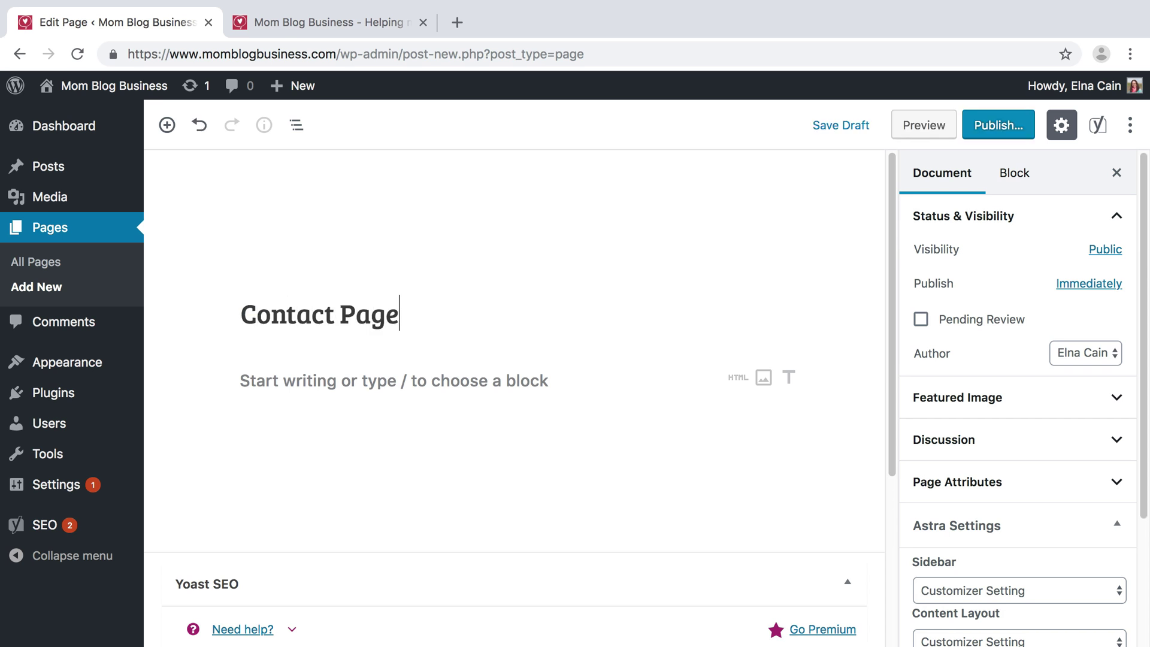
{"action": "key", "text": "BackSpace"}
{"action": "key", "text": "BackSpace"}
{"action": "key", "text": "BackSpace"}
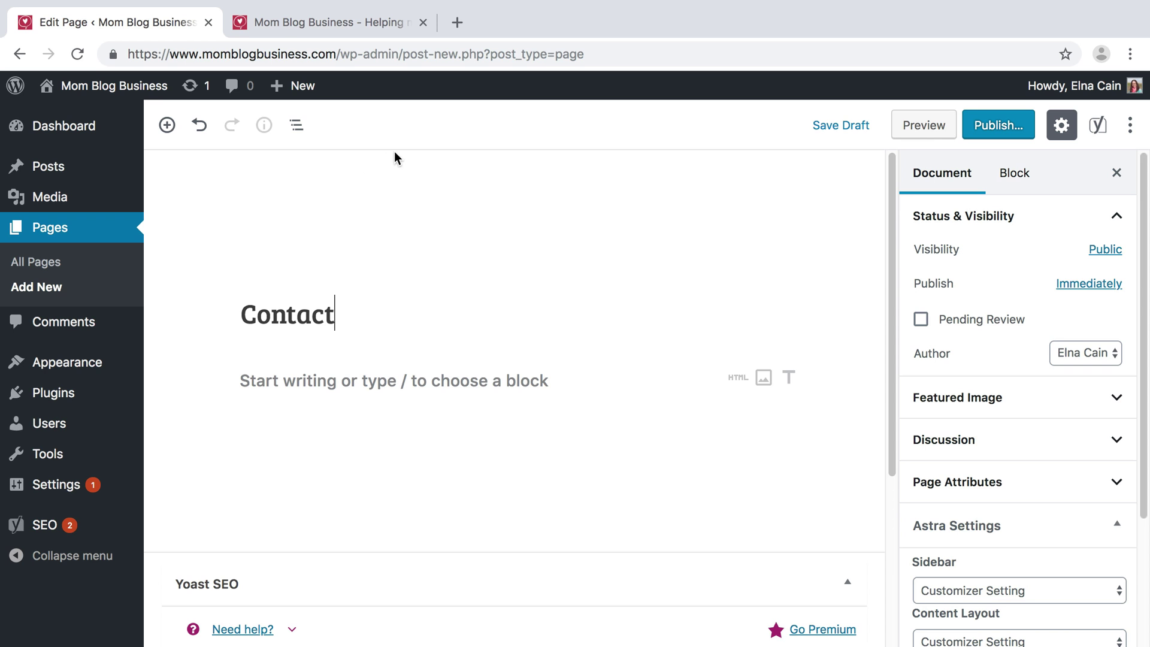
{"action": "left_click", "coordinate": [997, 125]}
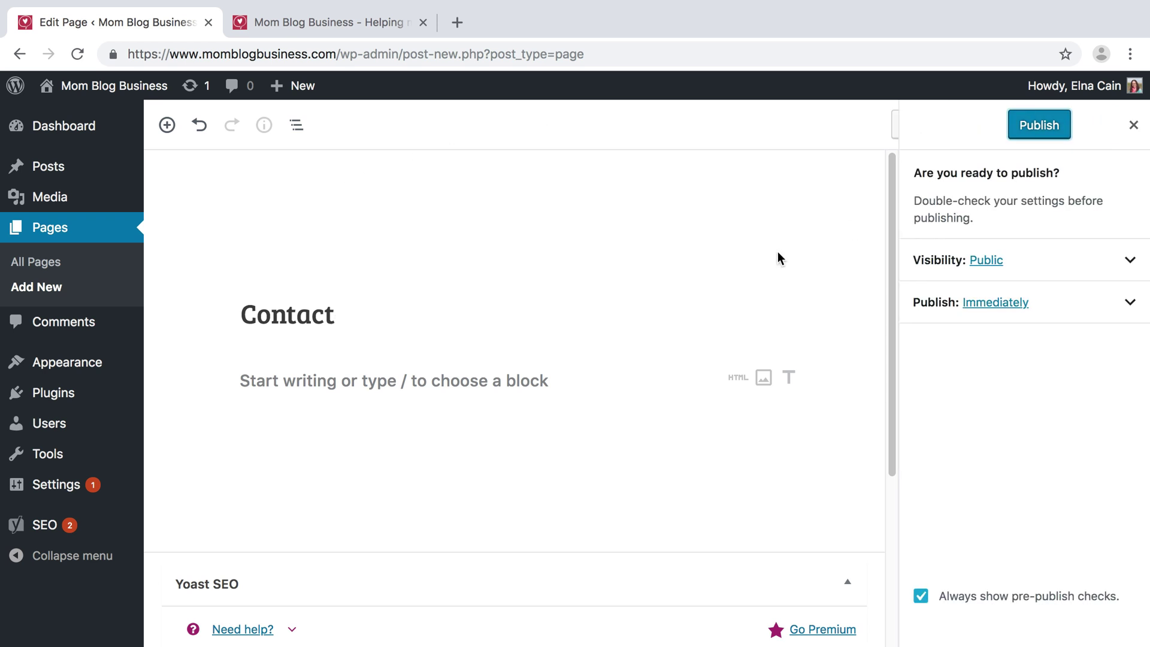
{"action": "left_click", "coordinate": [1066, 128]}
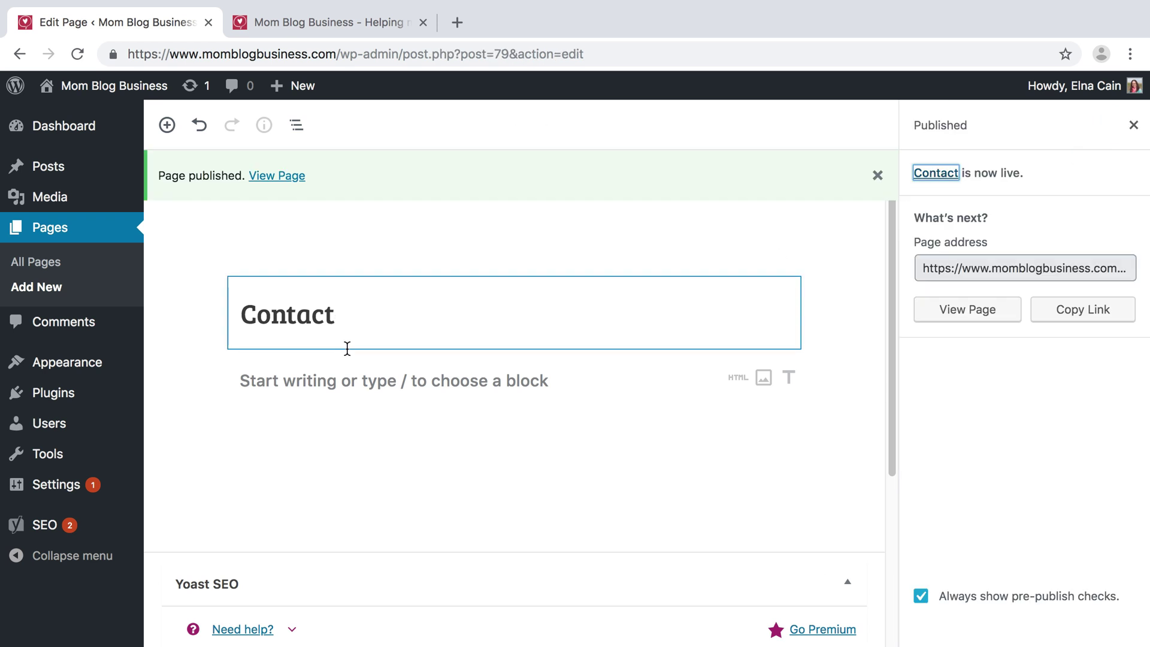
In the menu editor, select the Contact and Home pages
{"action": "mouse_move", "coordinate": [90, 362]}
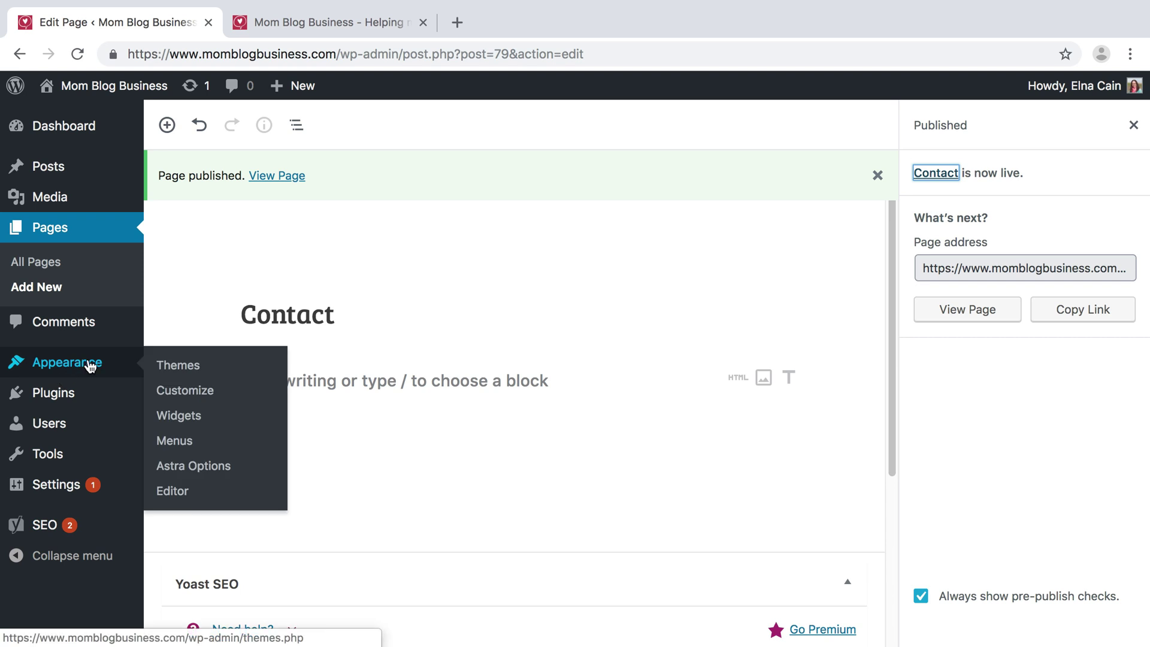
{"action": "left_click", "coordinate": [178, 440]}
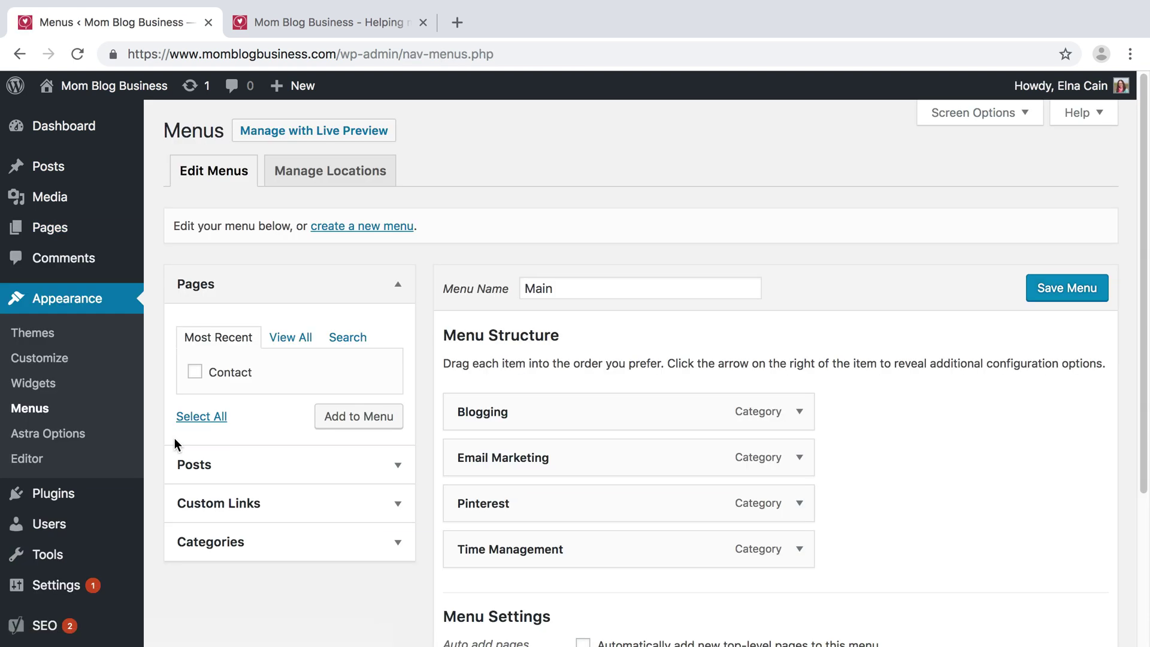
{"action": "scroll", "coordinate": [171, 446], "scroll_direction": "down", "scroll_amount": 3}
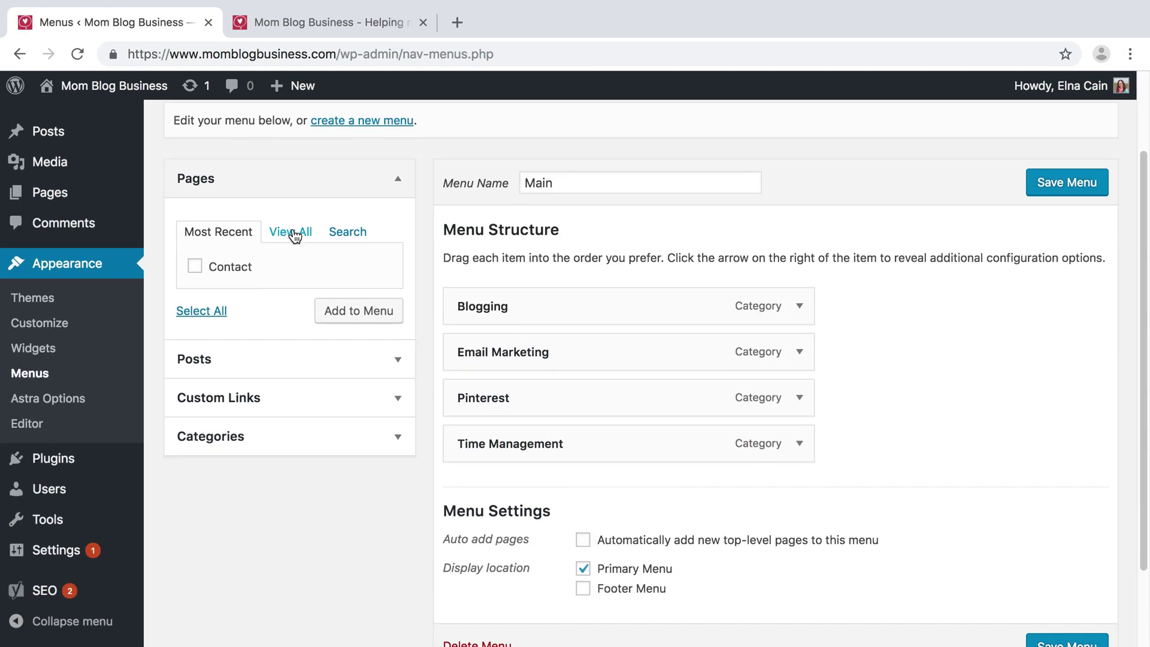
{"action": "left_click", "coordinate": [294, 233]}
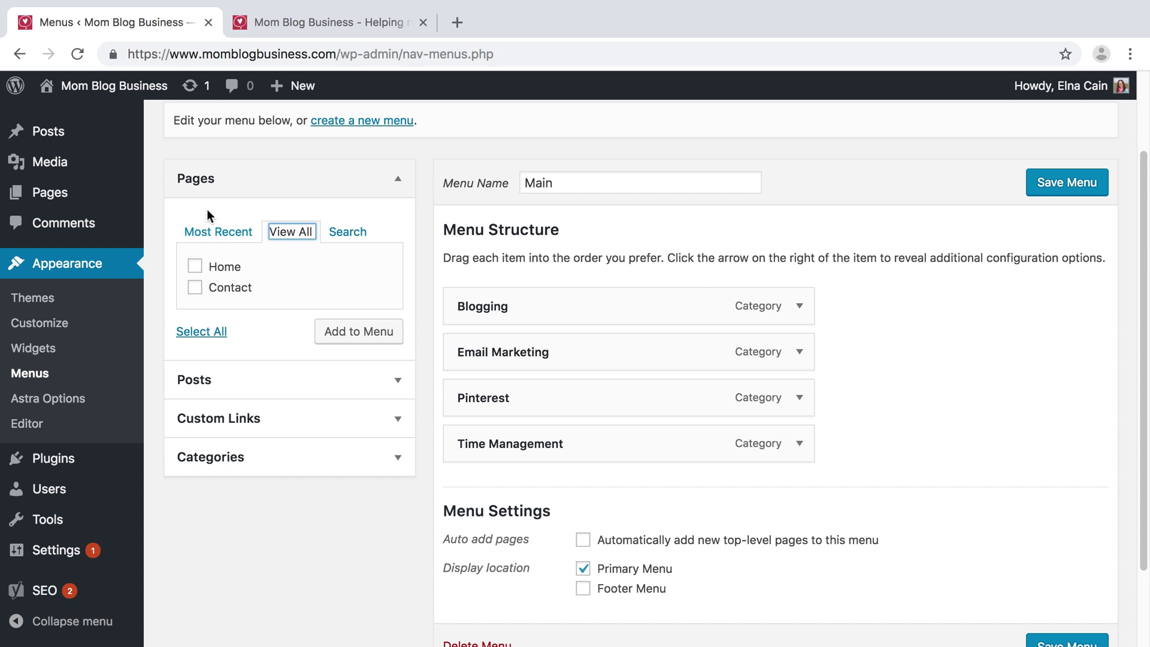
{"action": "left_click", "coordinate": [211, 233]}
{"action": "left_click", "coordinate": [194, 268]}
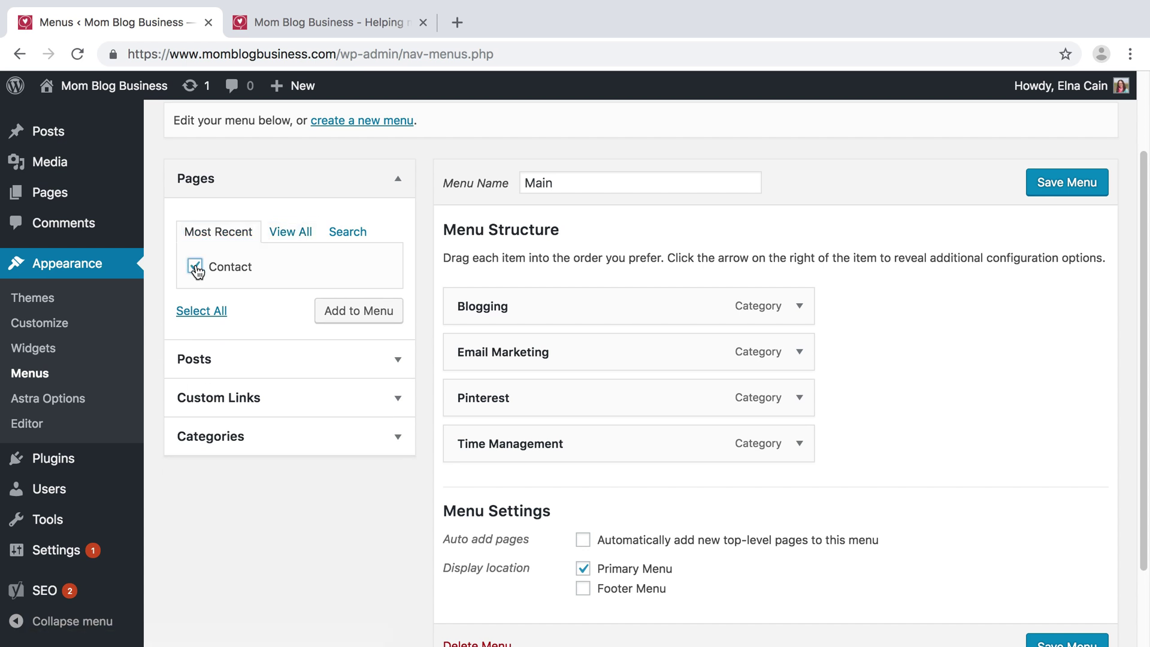
{"action": "left_click", "coordinate": [297, 234]}
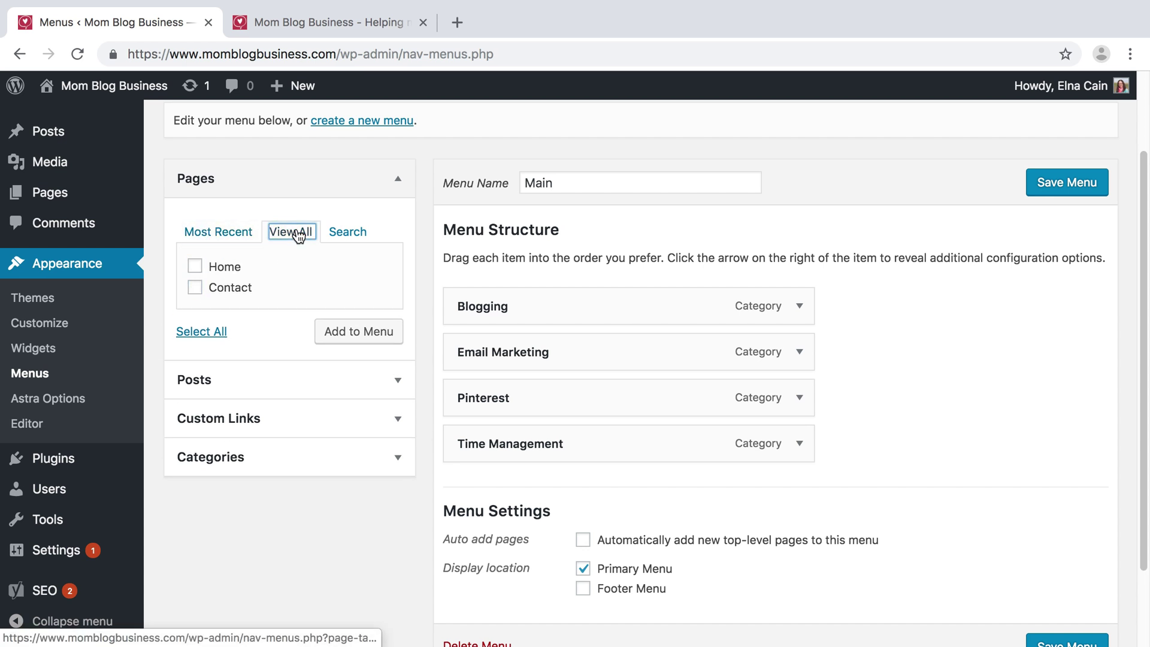
{"action": "left_click", "coordinate": [194, 266]}
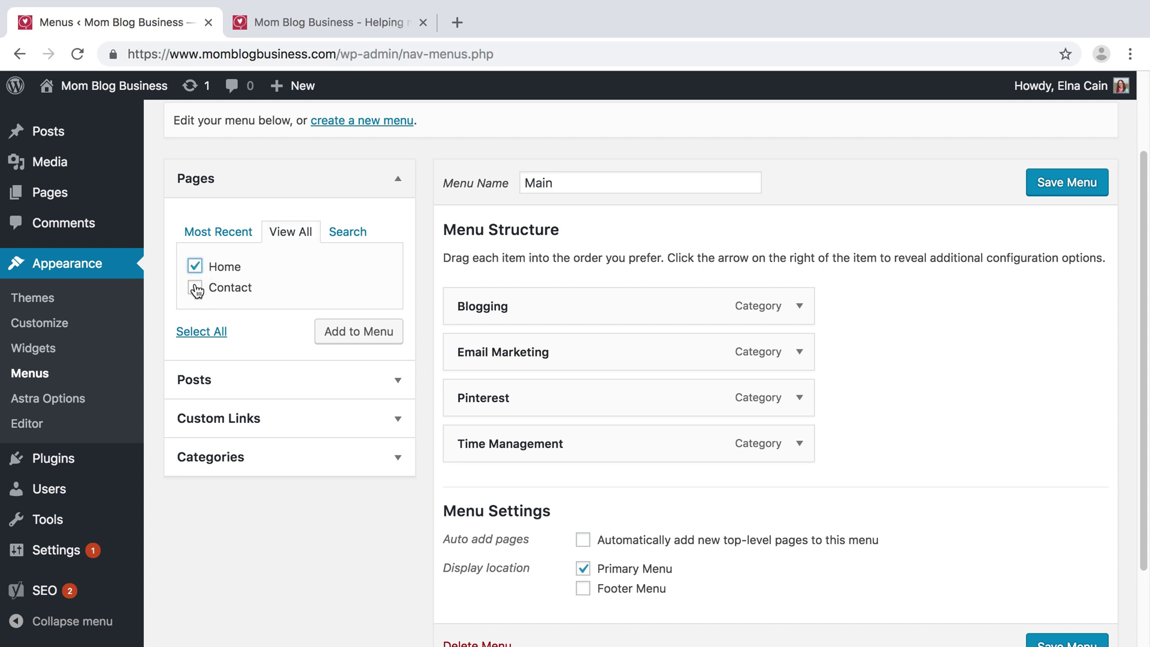
Add Home and Contact to Main, place Contact after Time Management, and save
{"action": "left_click", "coordinate": [340, 333]}
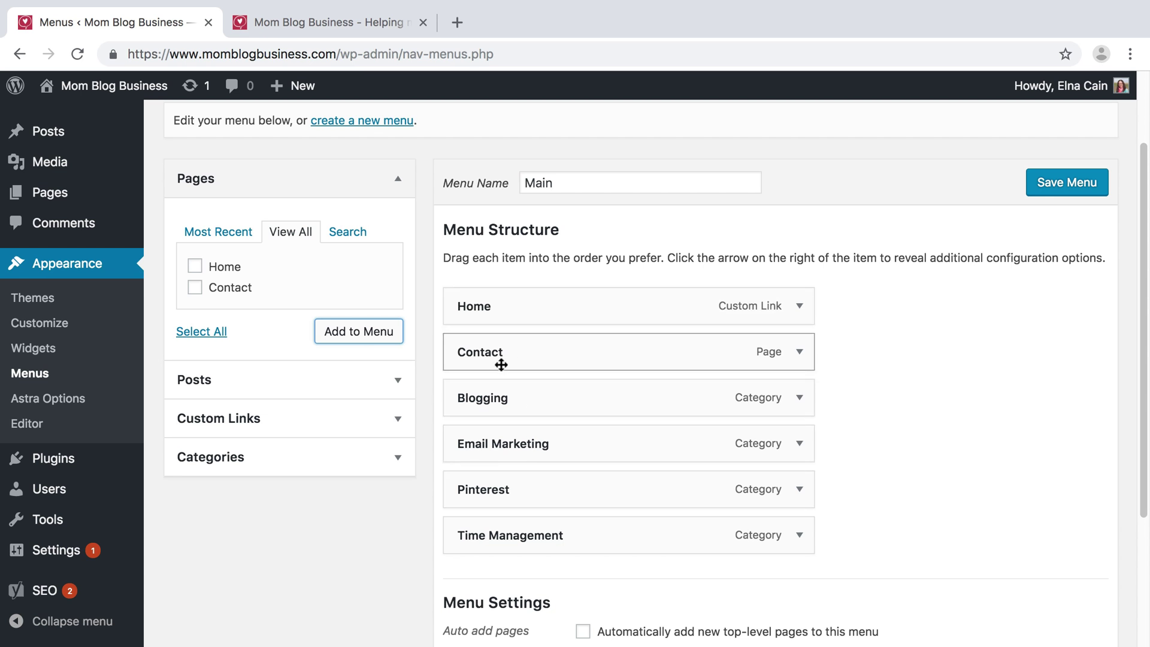
{"action": "left_click_drag", "start_coordinate": [501, 362], "coordinate": [565, 518]}
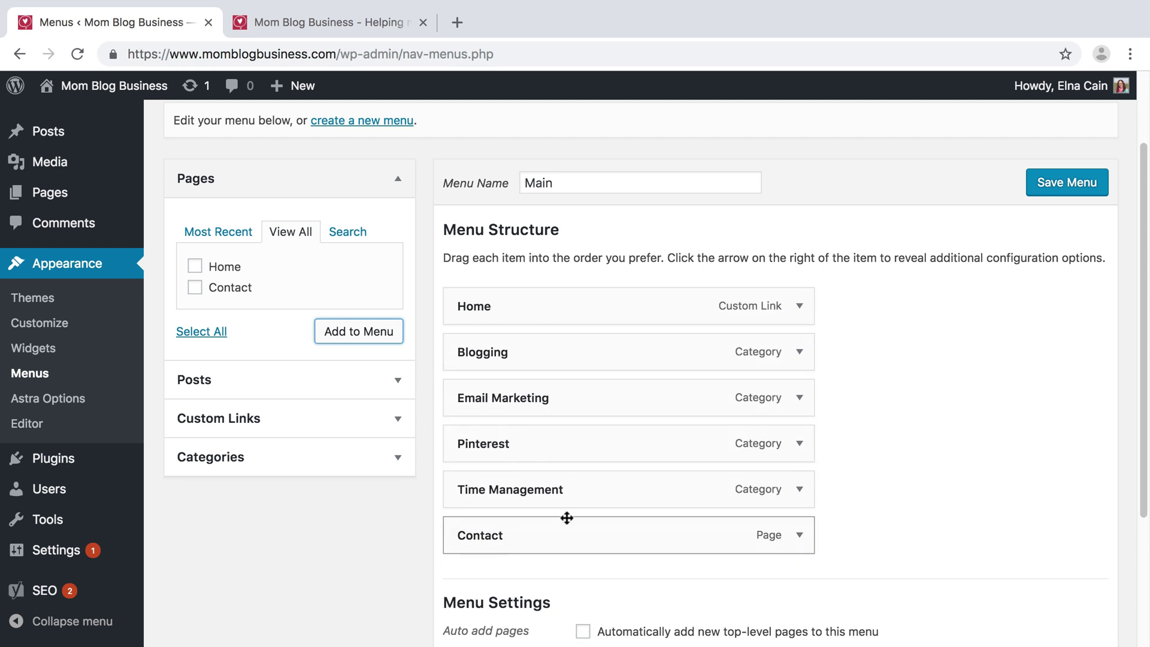
{"action": "left_click", "coordinate": [1029, 194]}
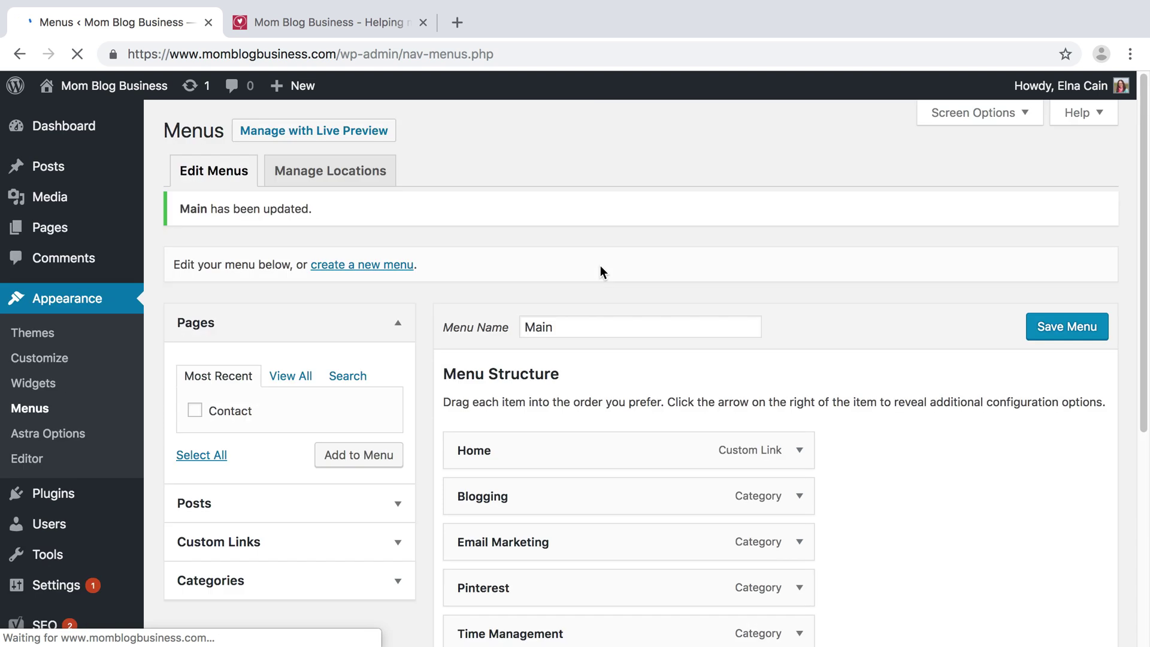
View the live site to check the menu: Home, Blogging, Email Marketing, Pinterest, Time Management, Contact
{"action": "left_click", "coordinate": [77, 116]}
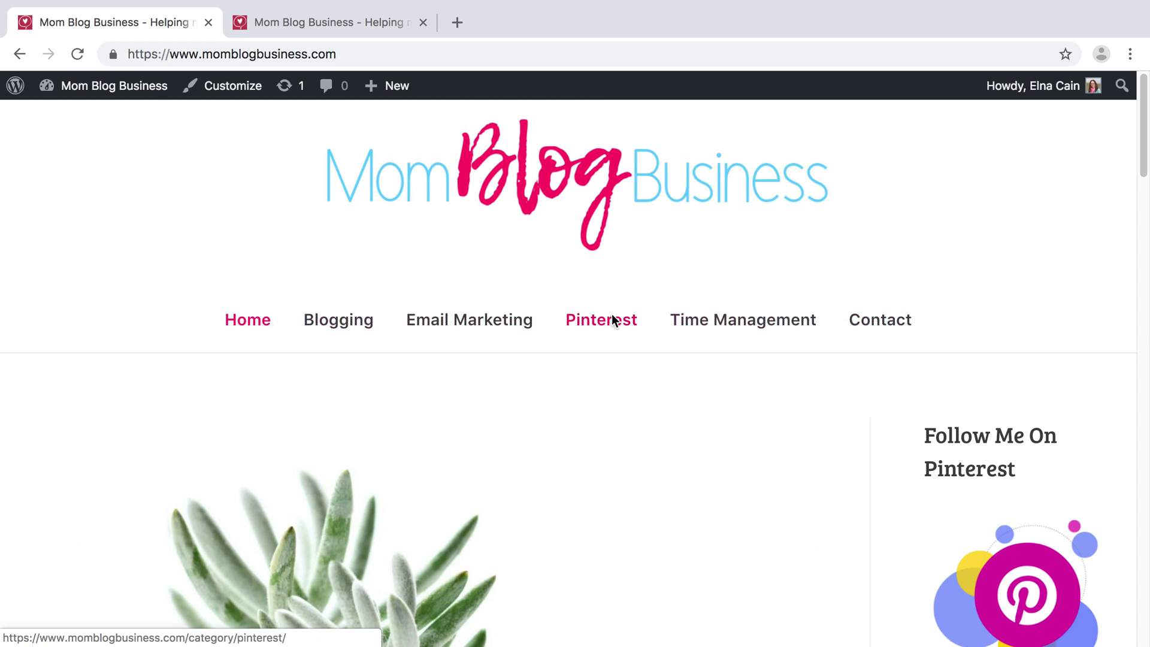
{"action": "scroll", "coordinate": [158, 315], "scroll_direction": "down", "scroll_amount": 2}
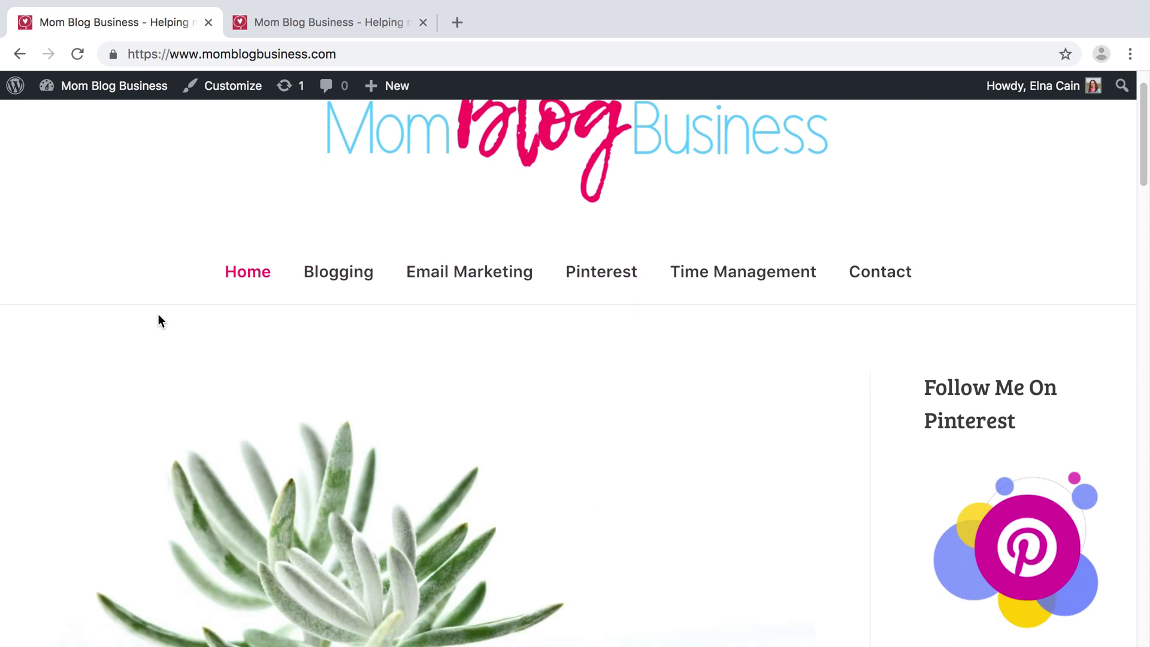
{"action": "scroll", "coordinate": [158, 316], "scroll_direction": "down", "scroll_amount": 2}
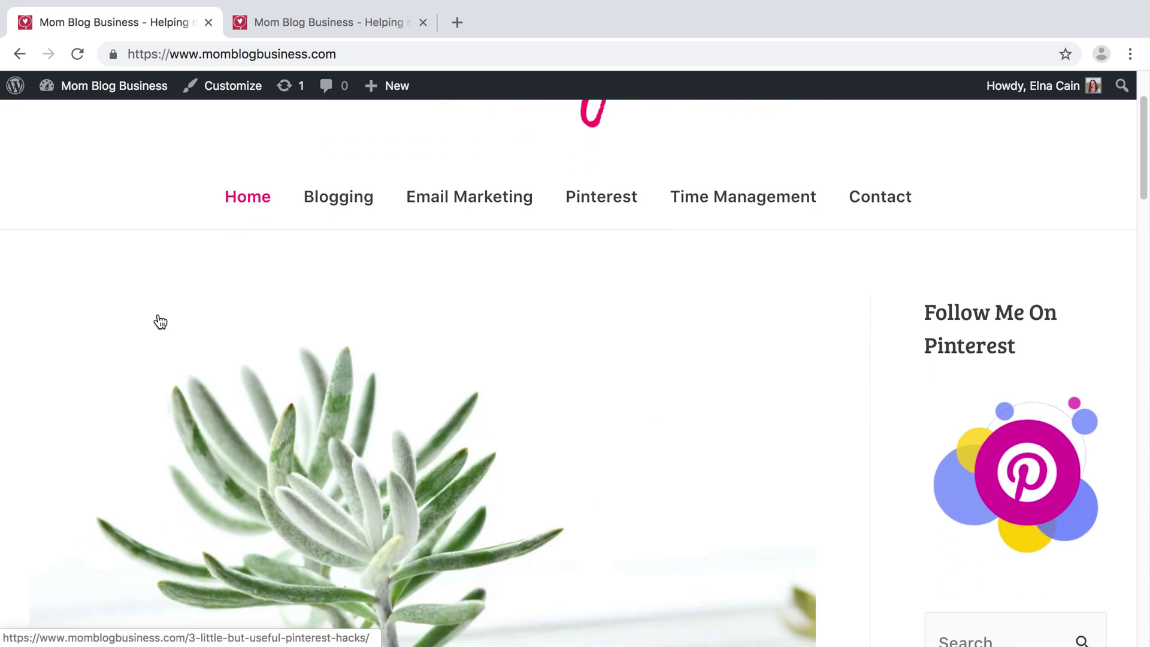
{"action": "scroll", "coordinate": [160, 322], "scroll_direction": "down", "scroll_amount": 1}
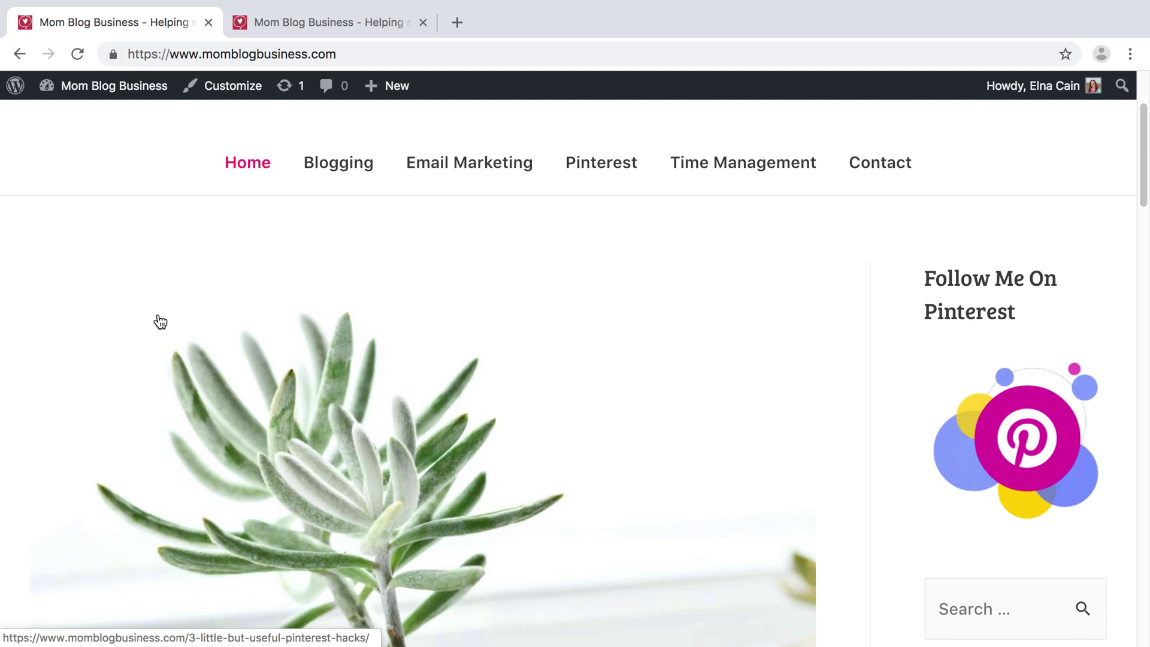